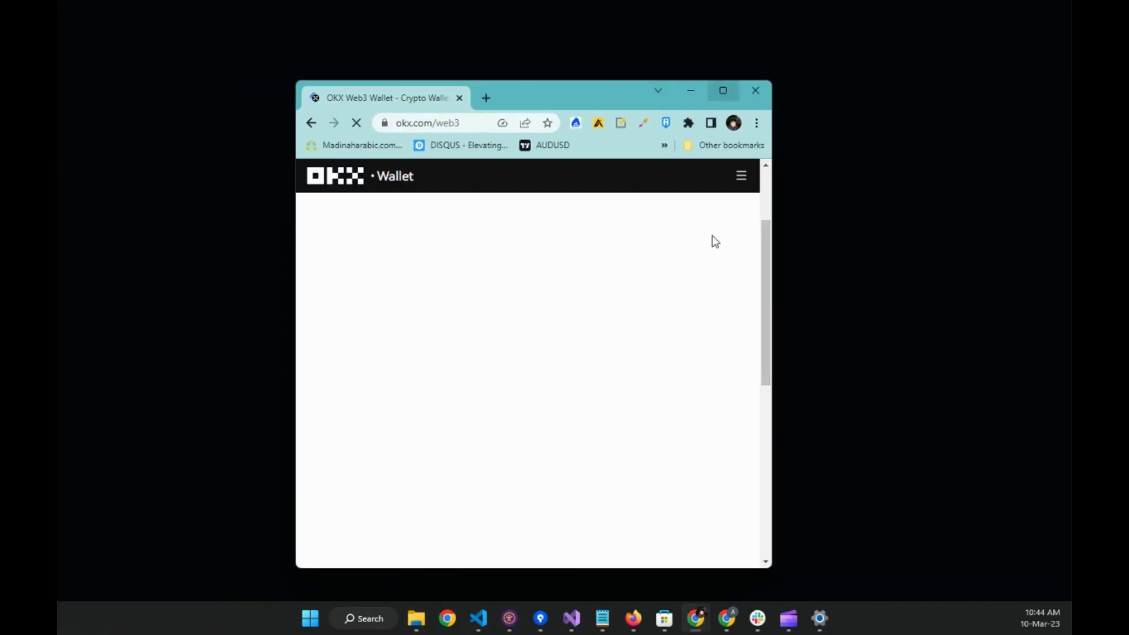
# - Maximize the browser window and look over the NFTs collected in the OKX Web3 wallet
pyautogui.click(723, 90)
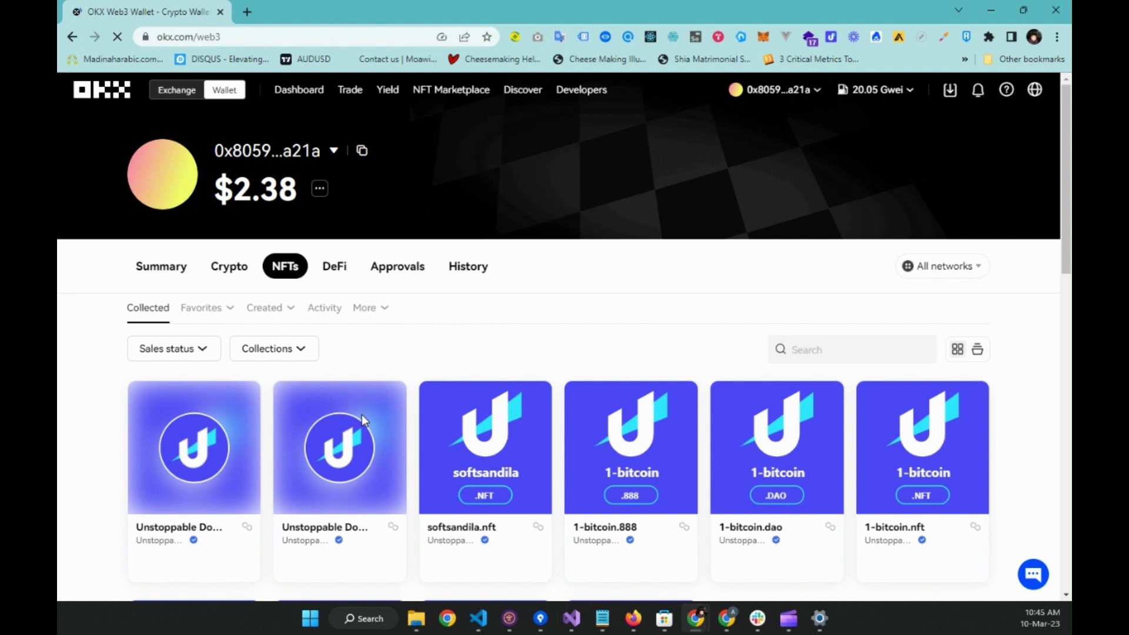
pyautogui.scroll(-2, 362, 418)
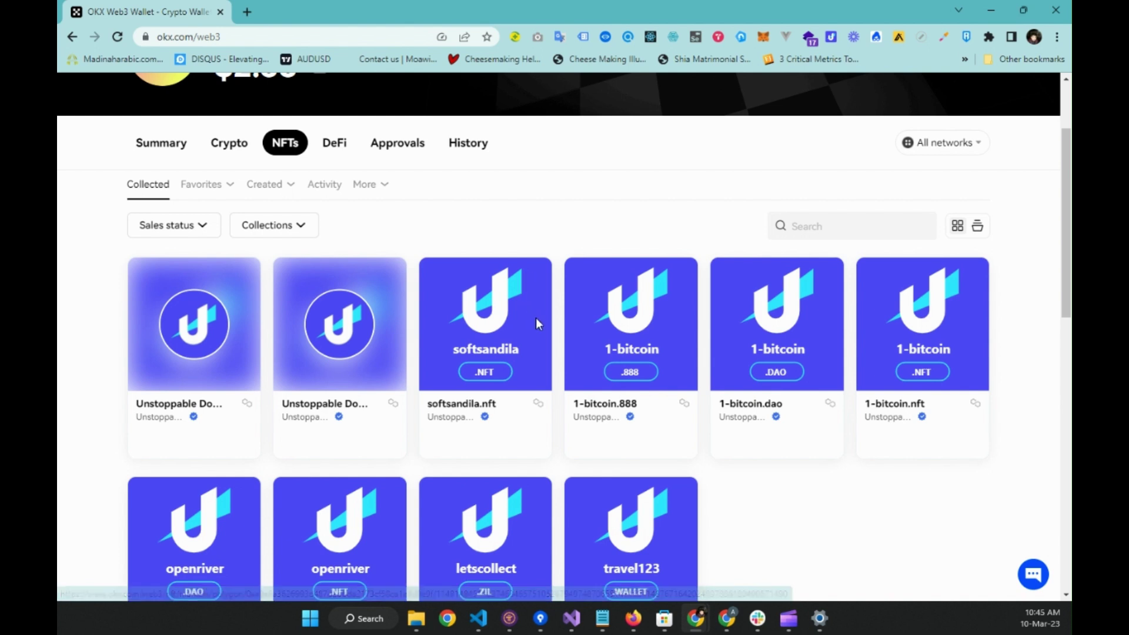
pyautogui.scroll(2, 536, 319)
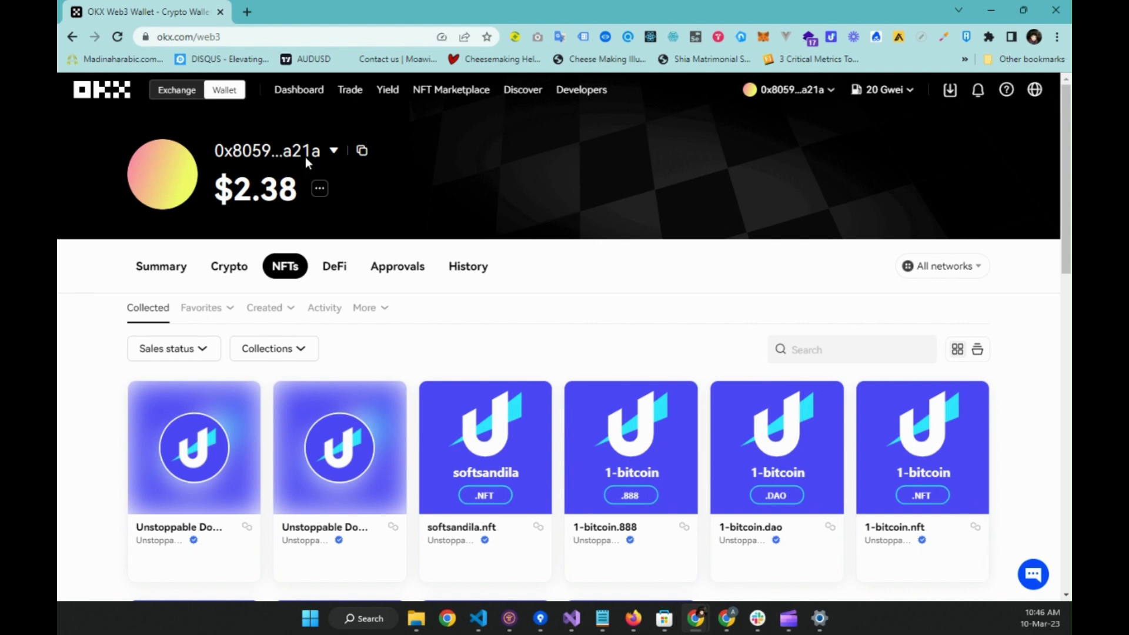
# - Open the Binance website in a new browser tab
pyautogui.click(246, 12)
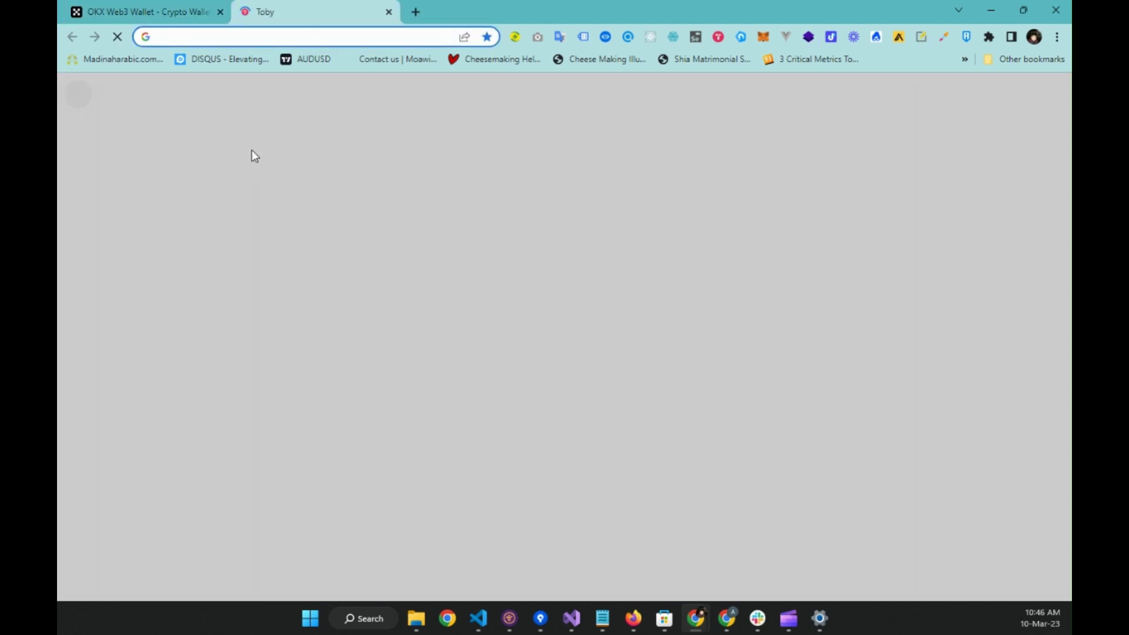
pyautogui.write('binan')
pyautogui.press('Return')
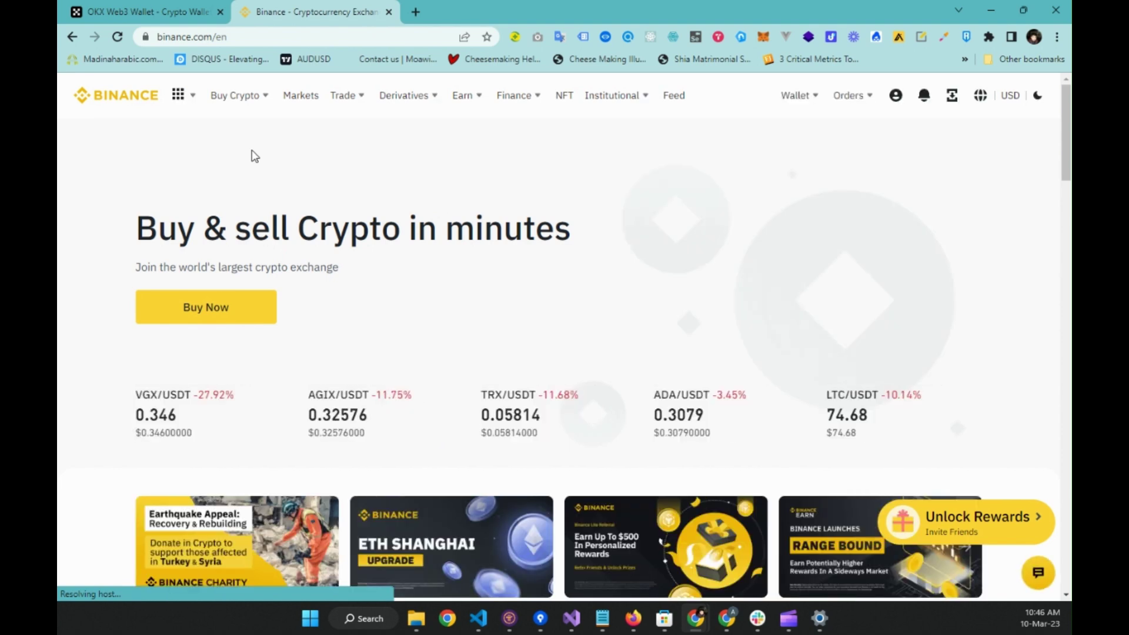
# - Return to the OKX page and open the exchange's P2P trading marketplace for buying USDT
pyautogui.hotkey('ctrl', 'shift', 'Tab')
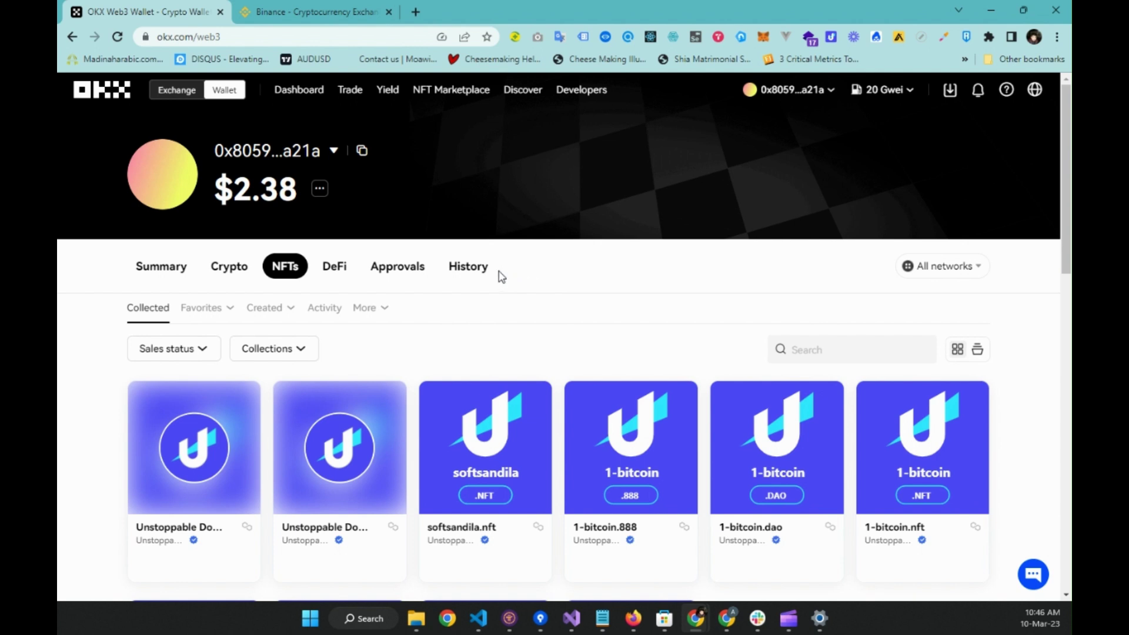
pyautogui.click(345, 237)
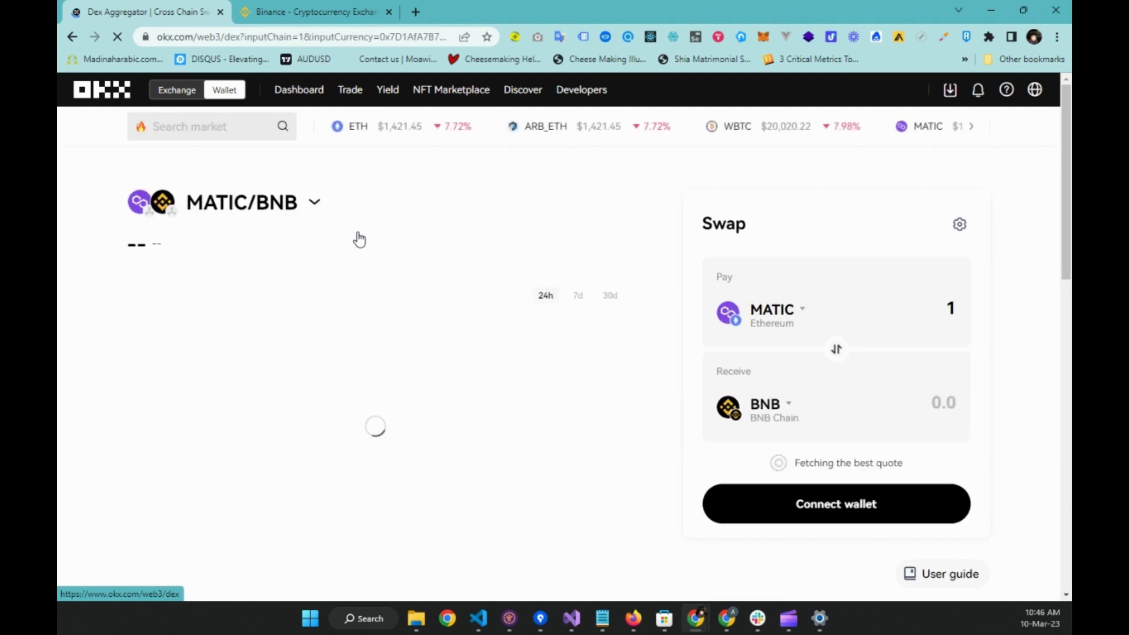
pyautogui.click(310, 237)
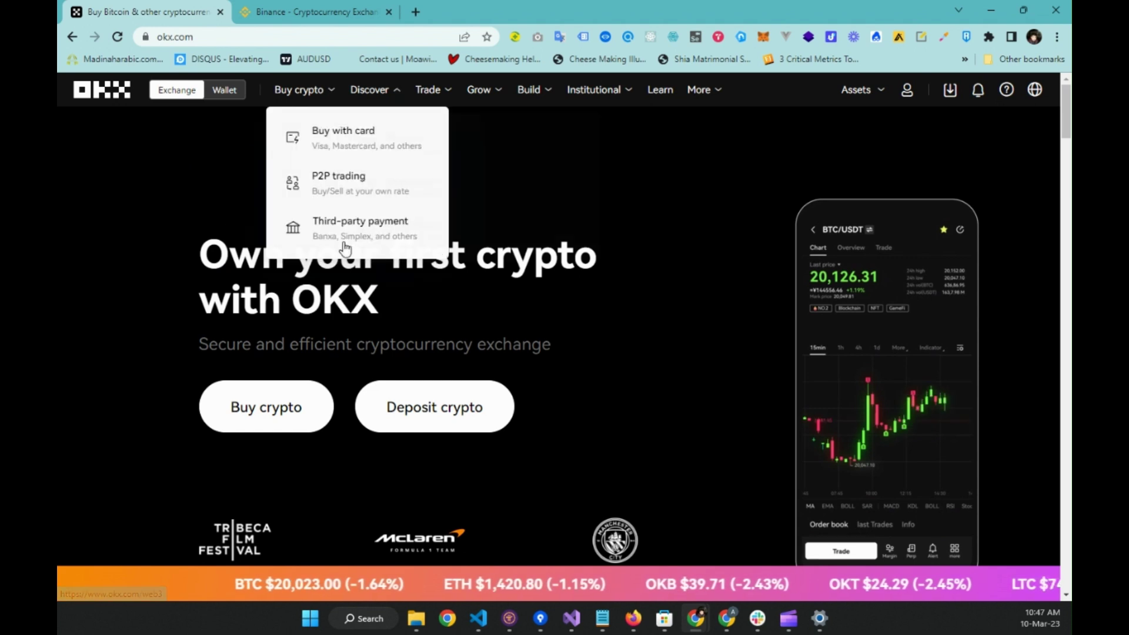
pyautogui.moveTo(371, 89)
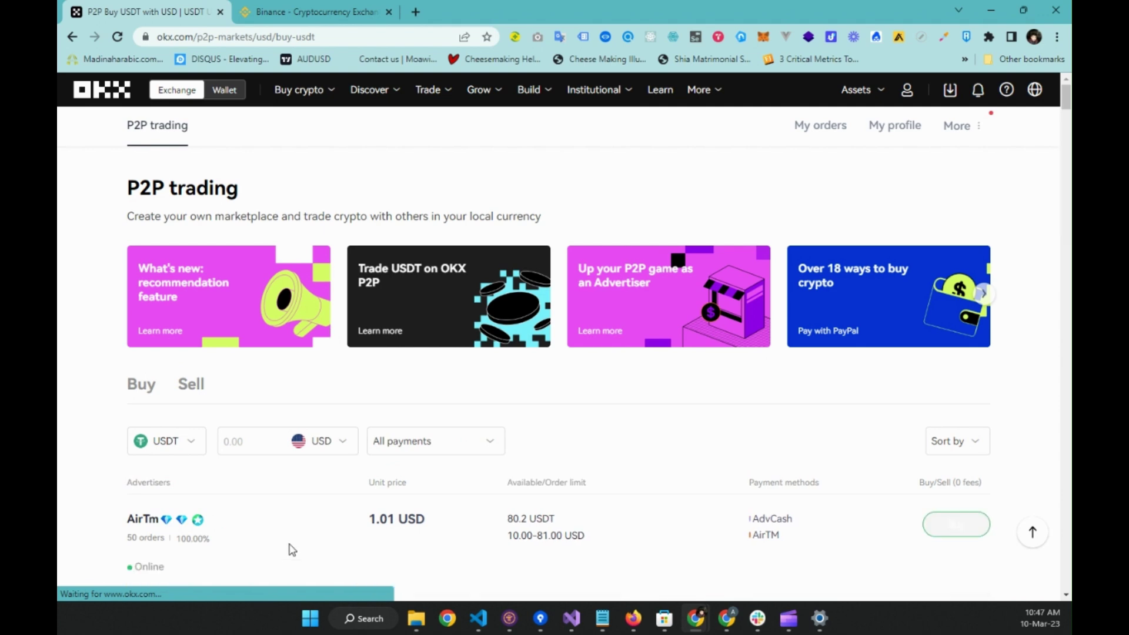
# - Change the payment currency of the USDT buy offers to PKR
pyautogui.scroll(-3, 292, 549)
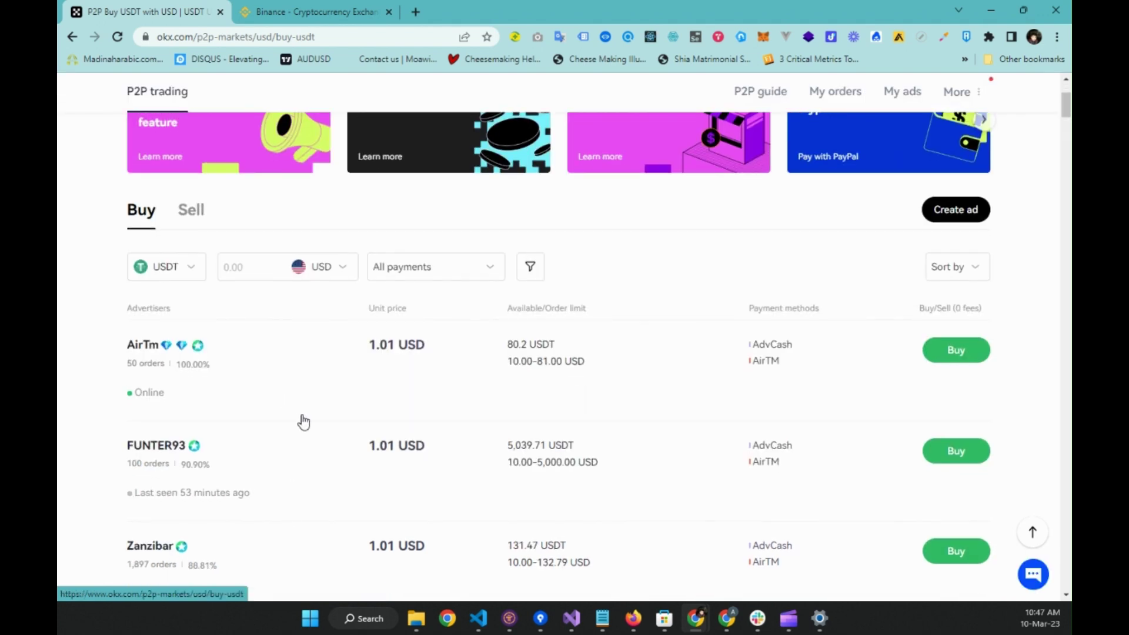
pyautogui.press('Return')
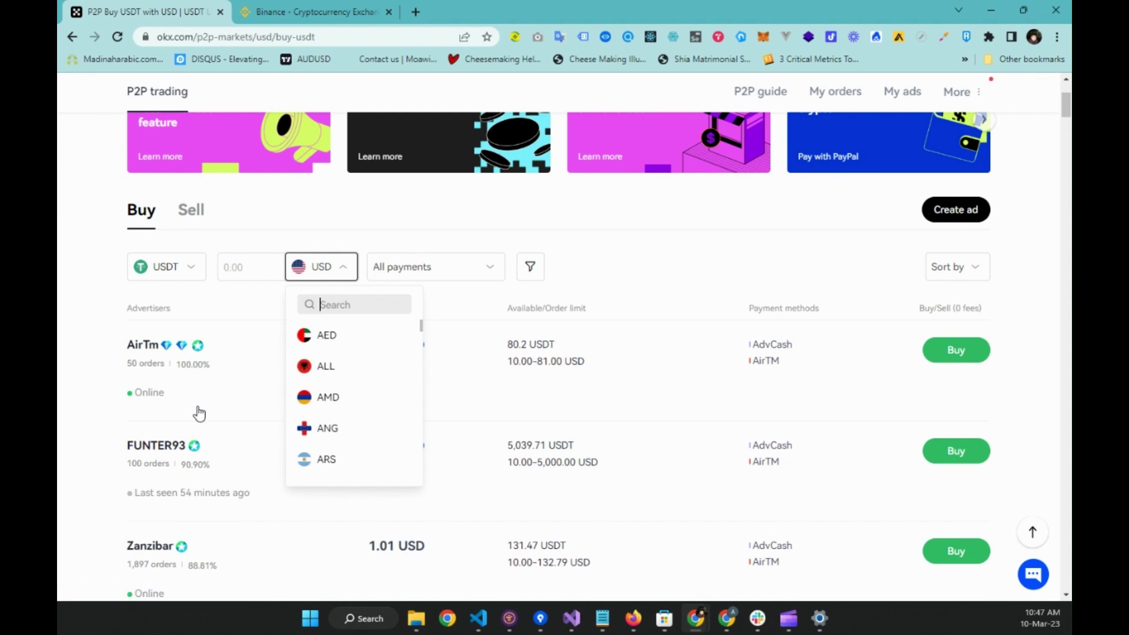
pyautogui.hotkey('shift', 'Tab')
pyautogui.press('Escape')
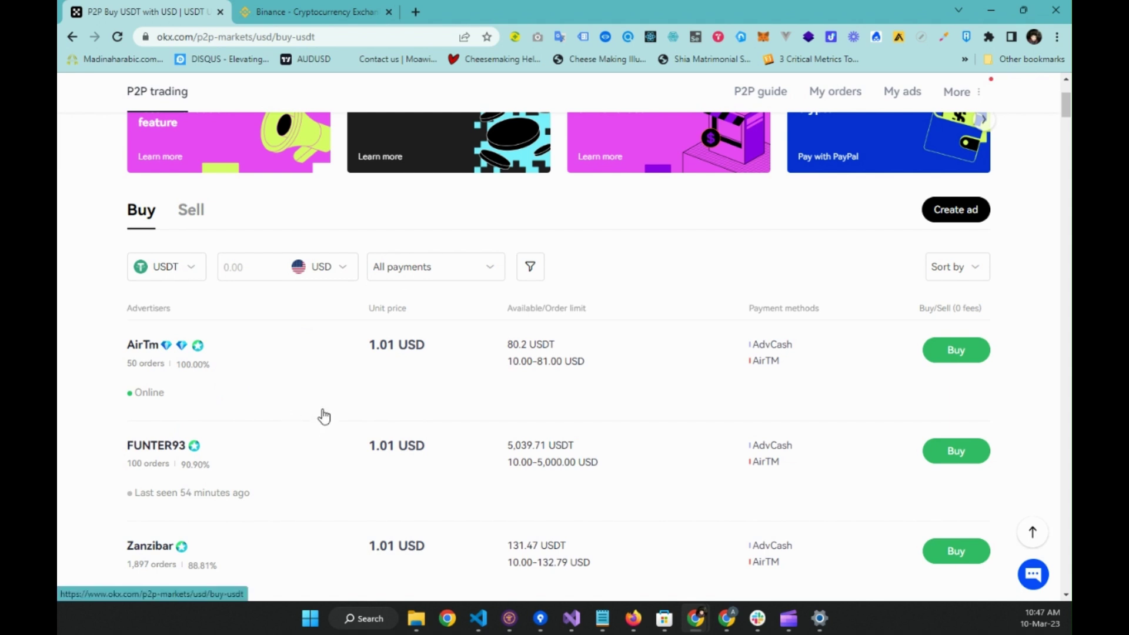
pyautogui.press('Tab')
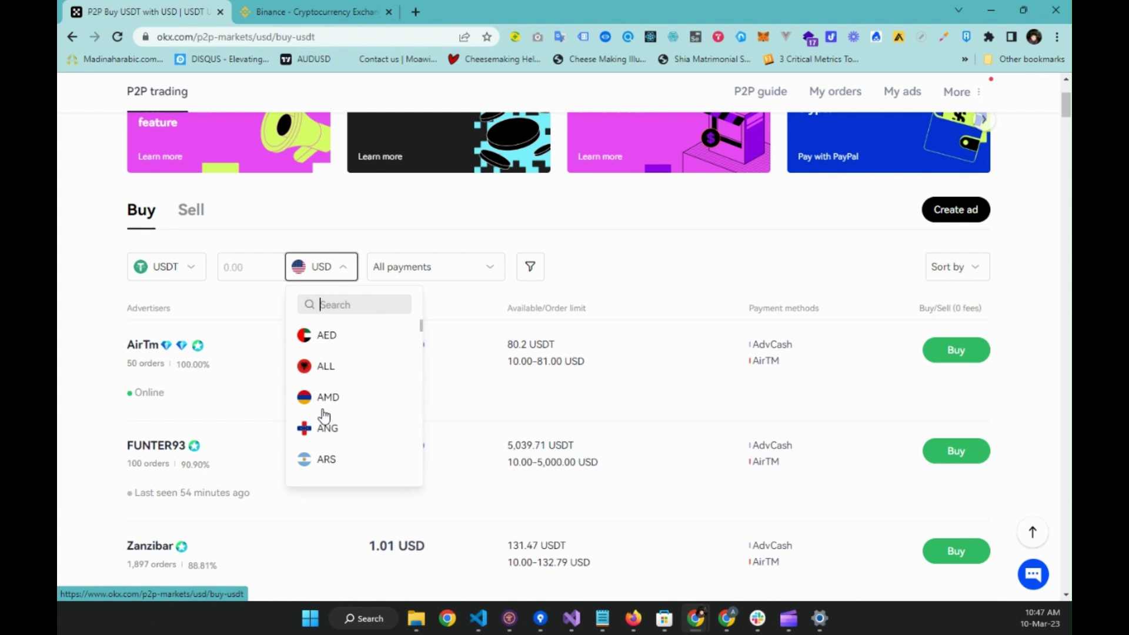
pyautogui.write('pk')
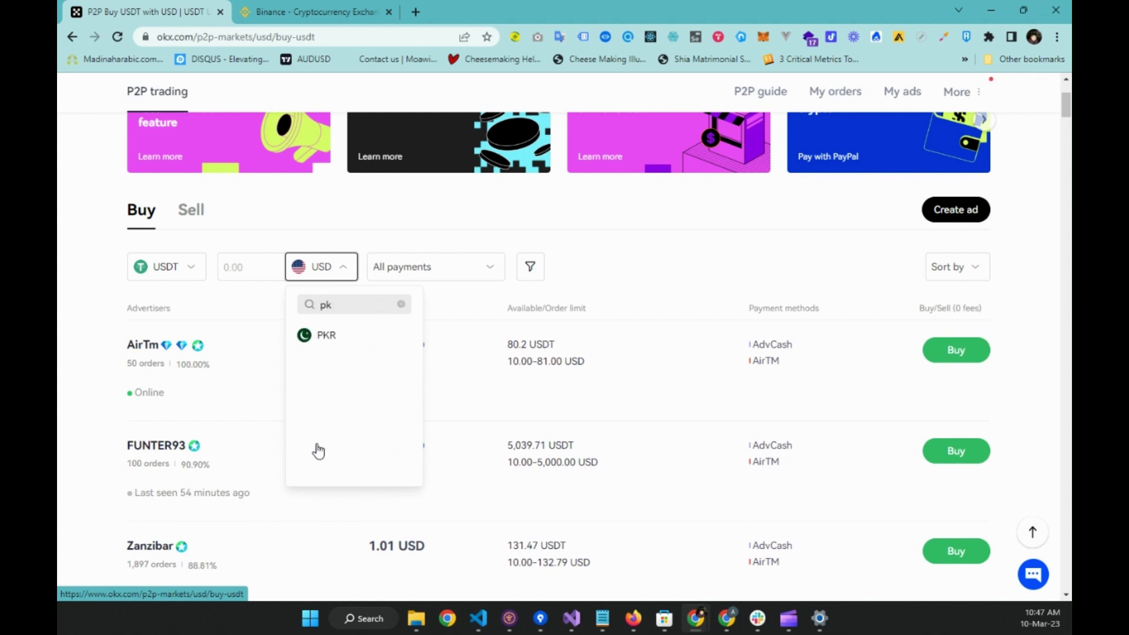
pyautogui.press('Return')
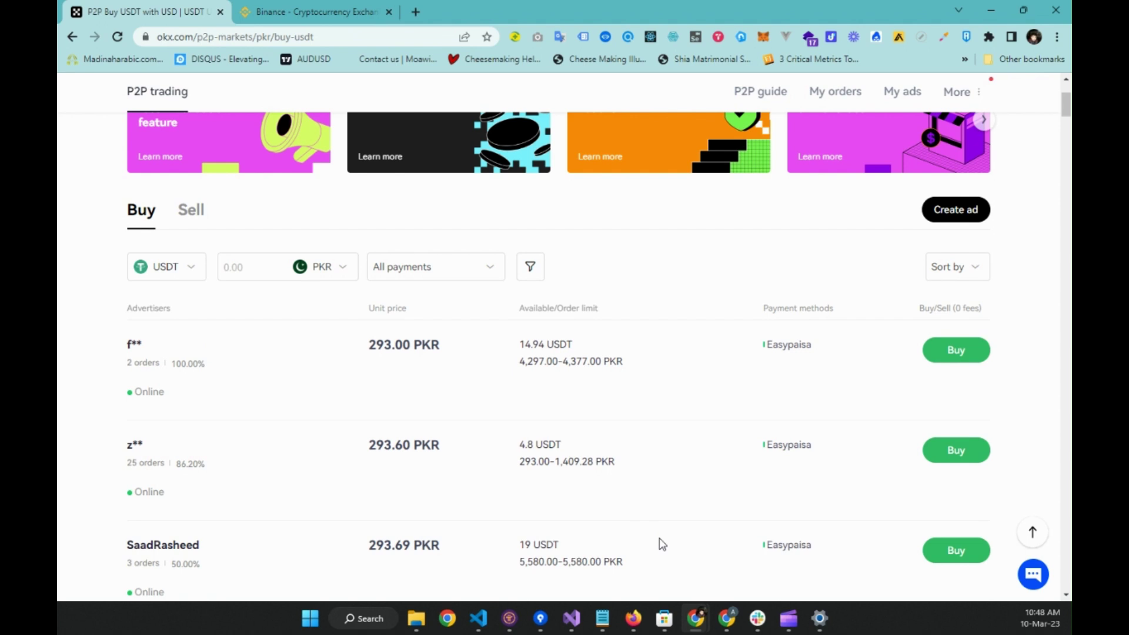
# - Look up the "usd to pkr" exchange rate in a new tab and close that tab
pyautogui.scroll(-1, 663, 545)
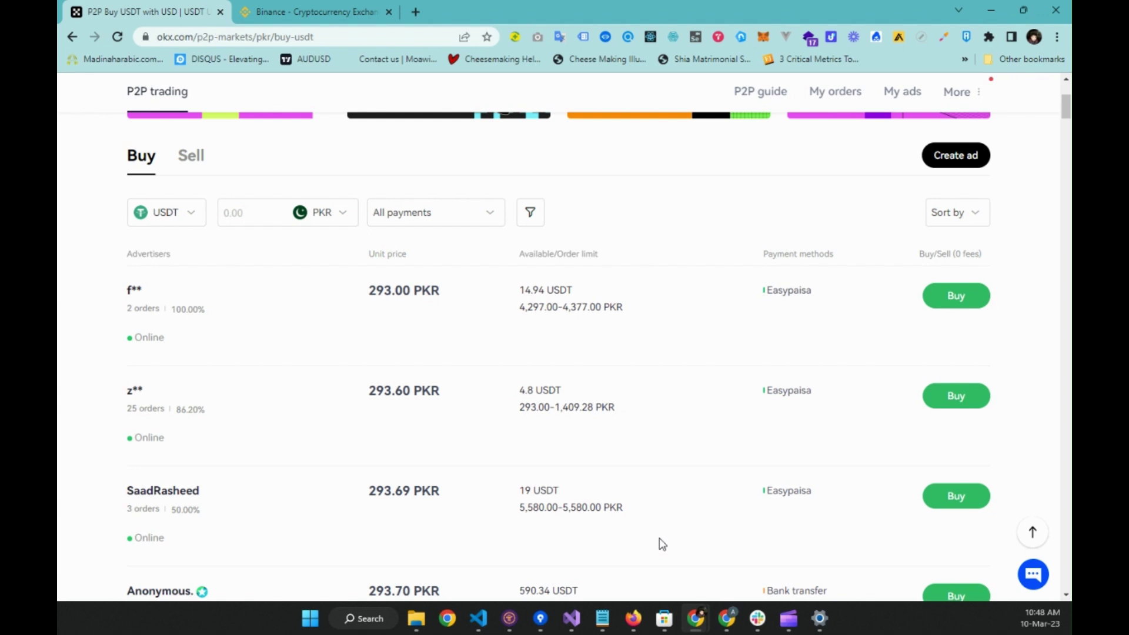
pyautogui.hotkey('ctrl', 't')
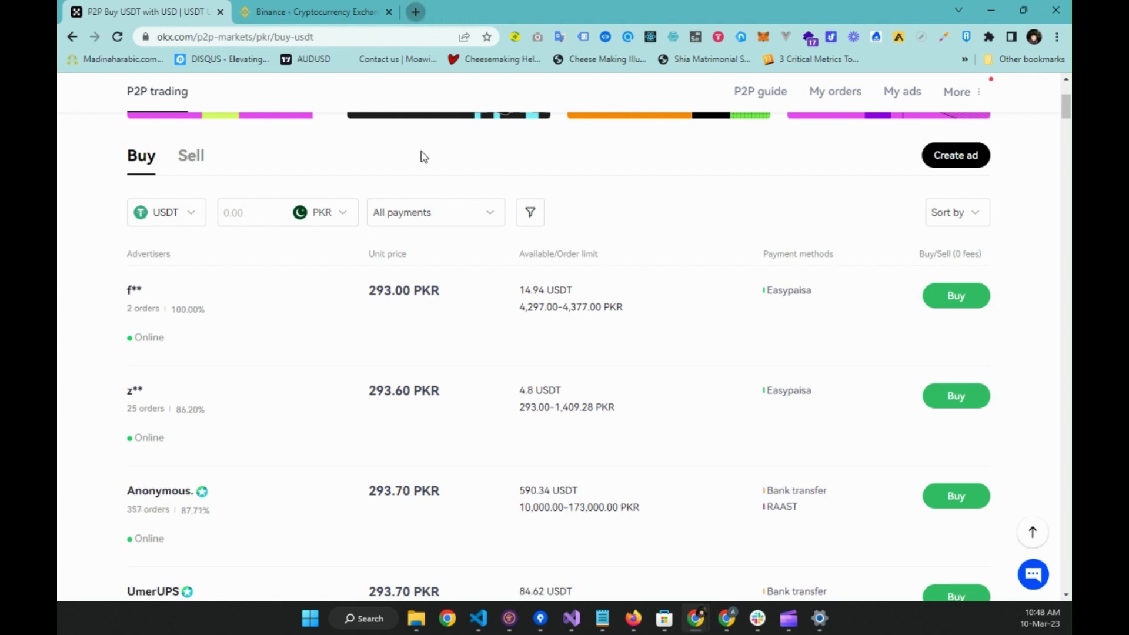
pyautogui.write('usdt')
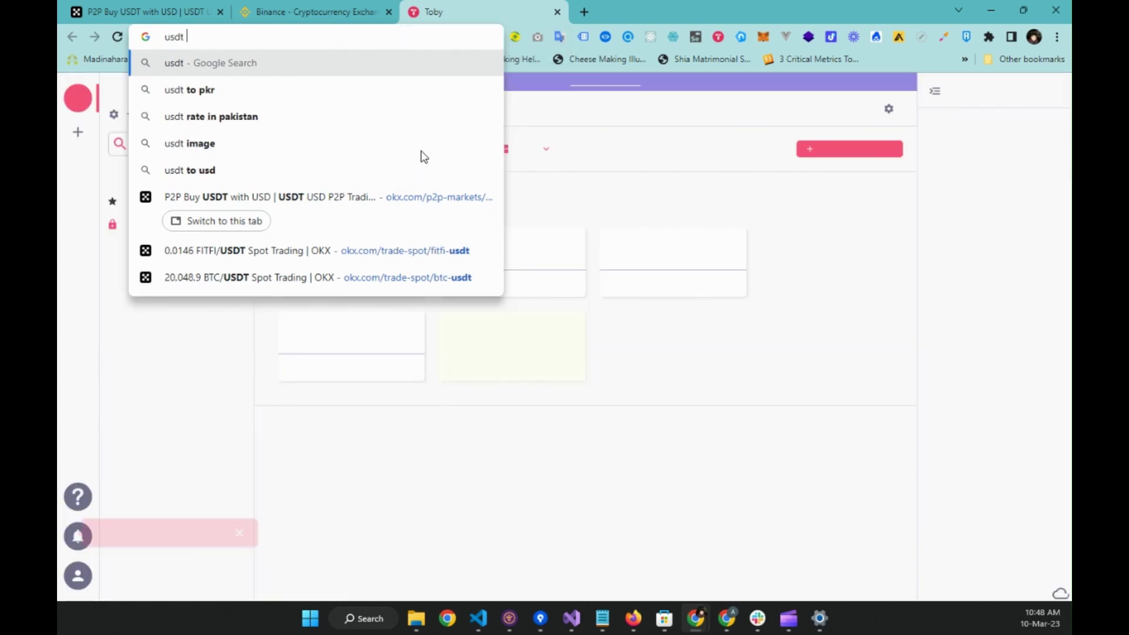
pyautogui.press('BackSpace')
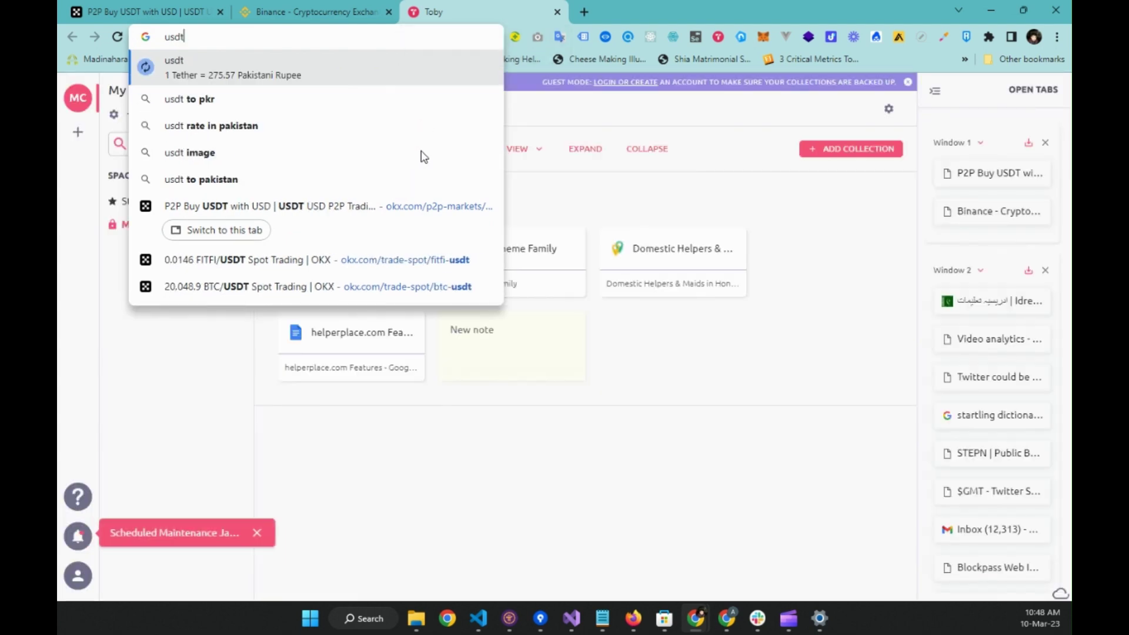
pyautogui.write('to')
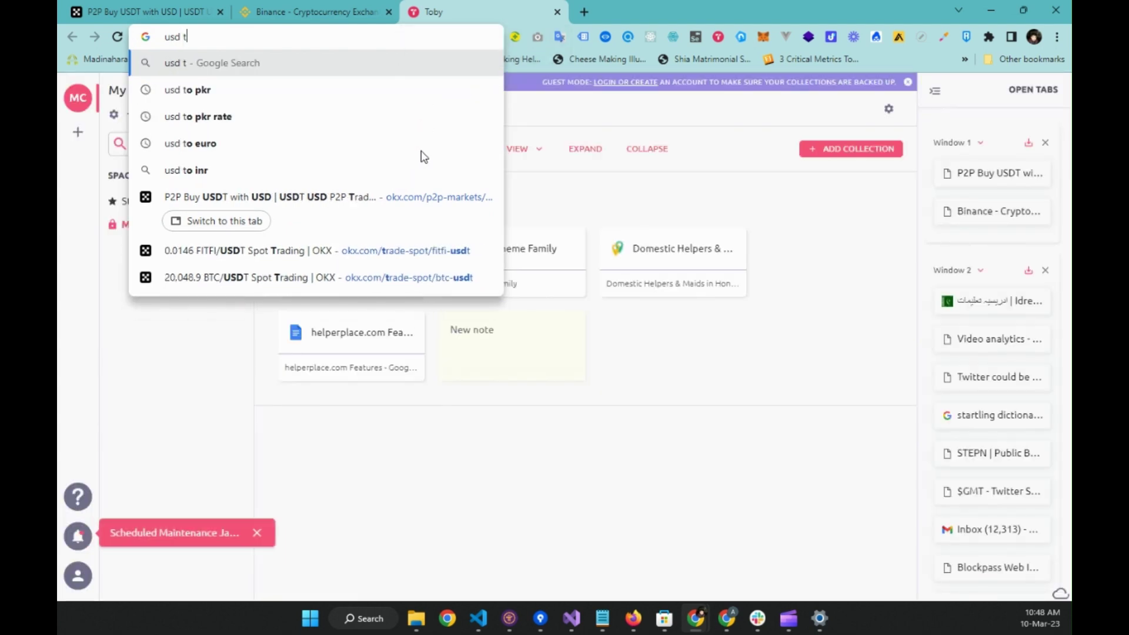
pyautogui.write(' pkr')
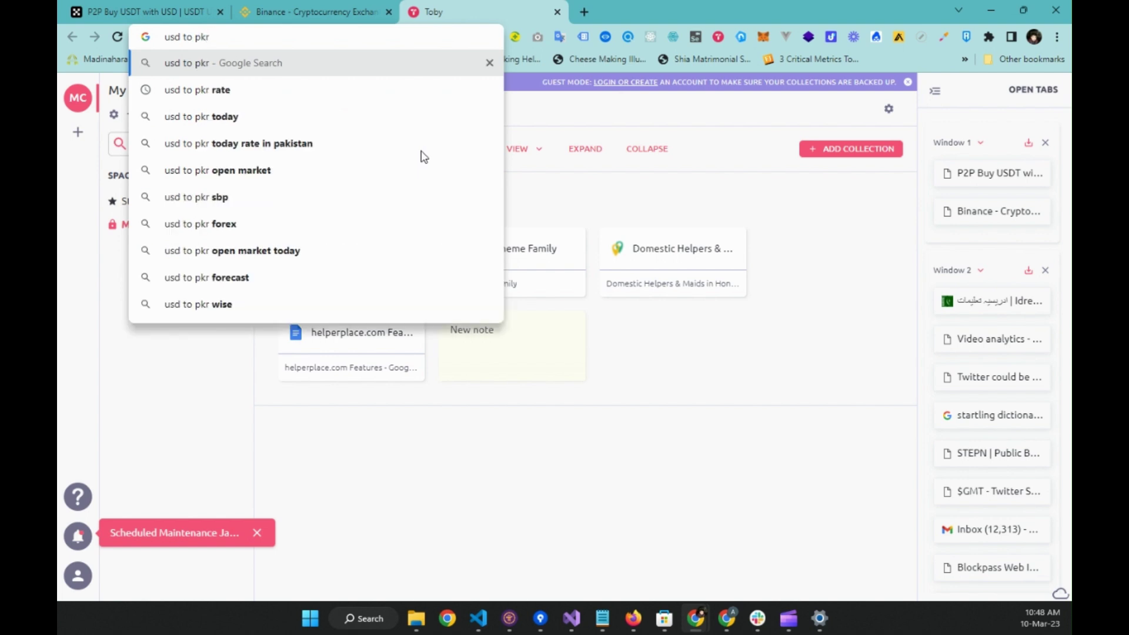
pyautogui.hotkey('shift', 'Return')
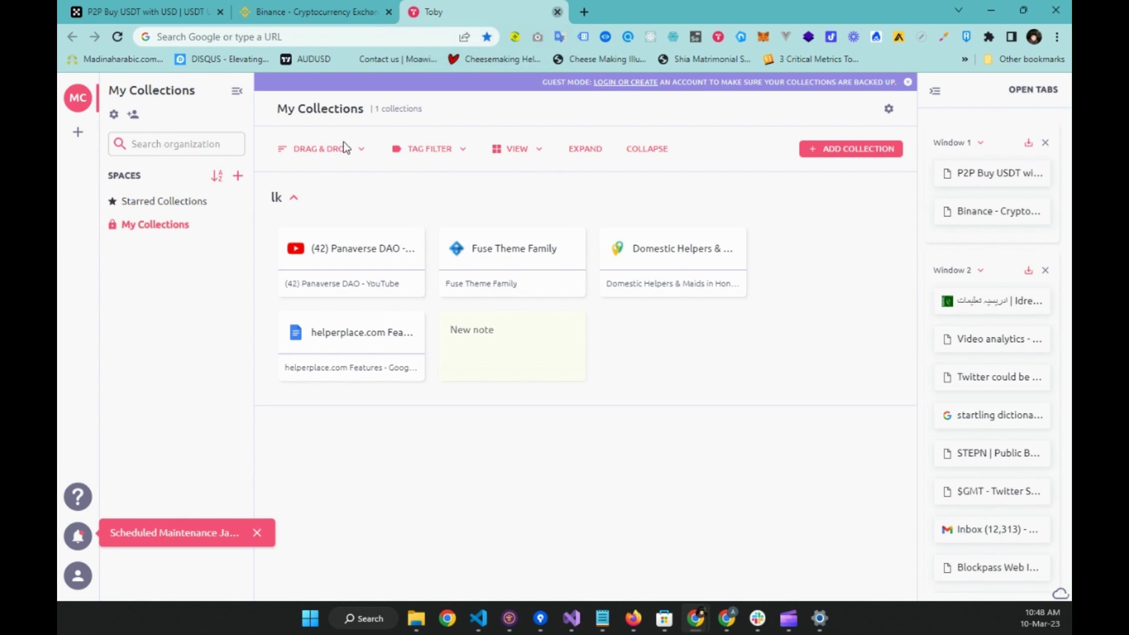
pyautogui.click(557, 12)
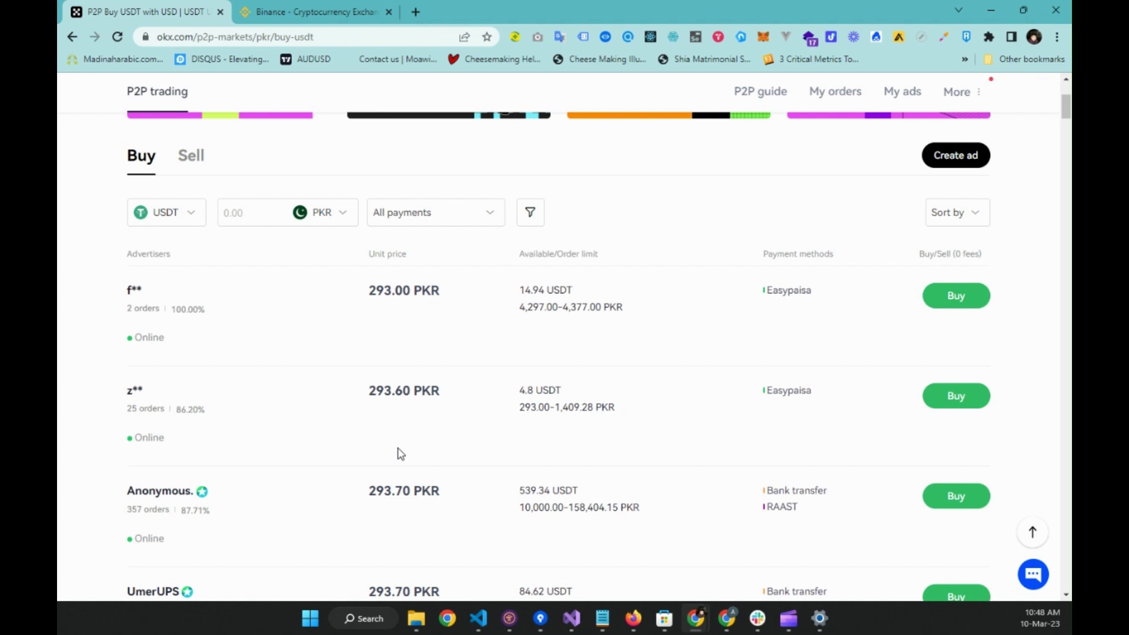
# - Compare the unit prices, available USDT amounts and order limits of the first PKR offers
pyautogui.scroll(-2, 482, 492)
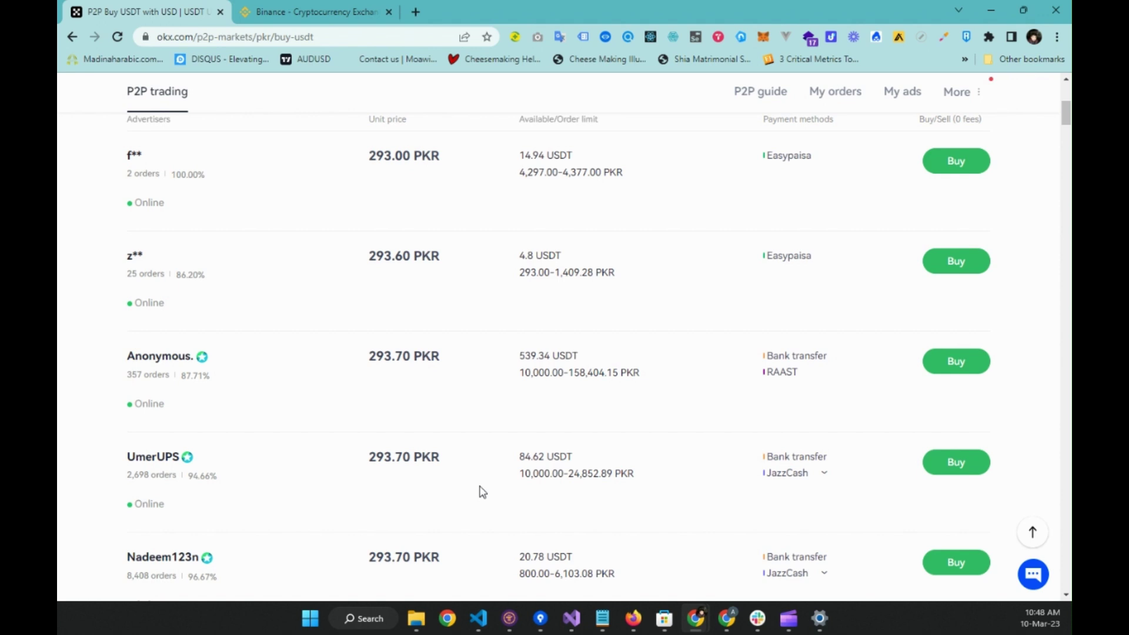
pyautogui.scroll(1, 482, 491)
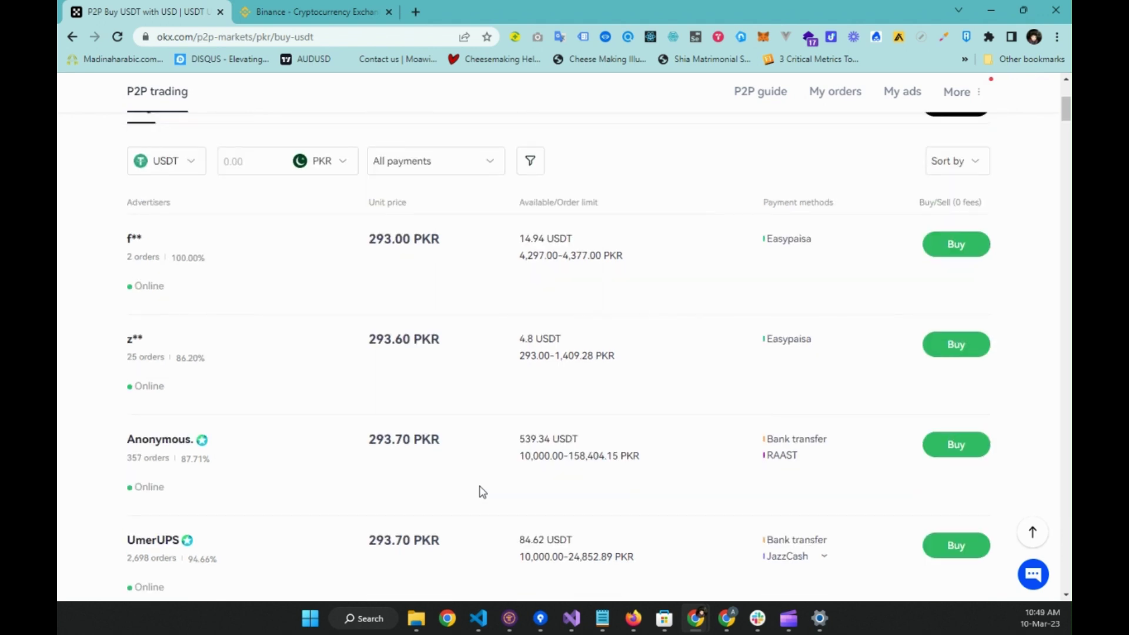
pyautogui.scroll(-2, 482, 492)
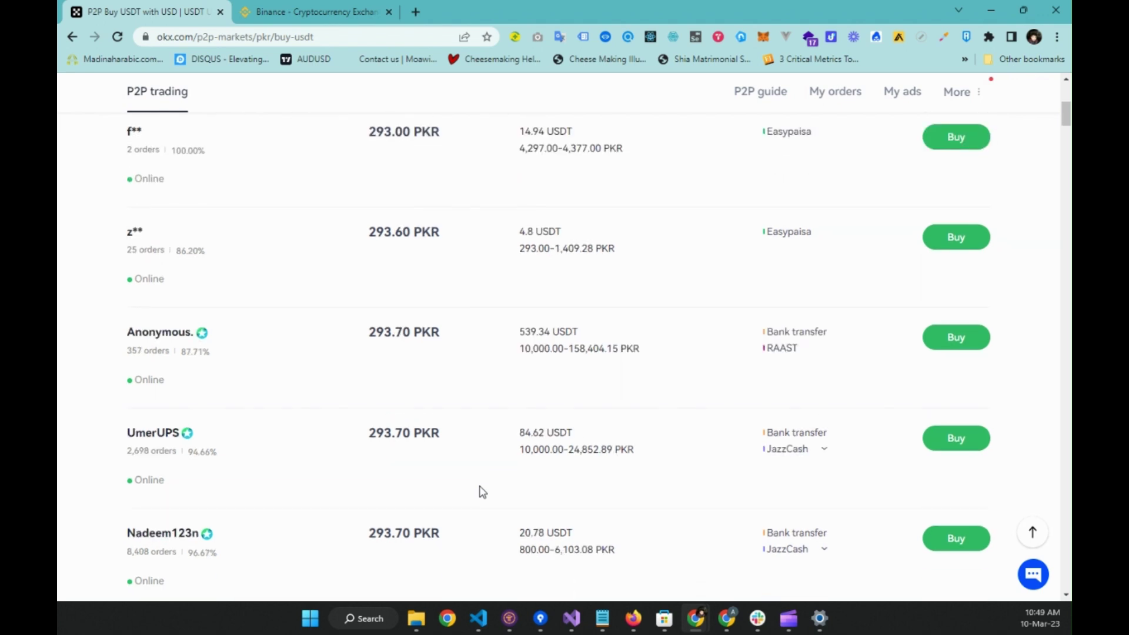
pyautogui.scroll(2, 482, 492)
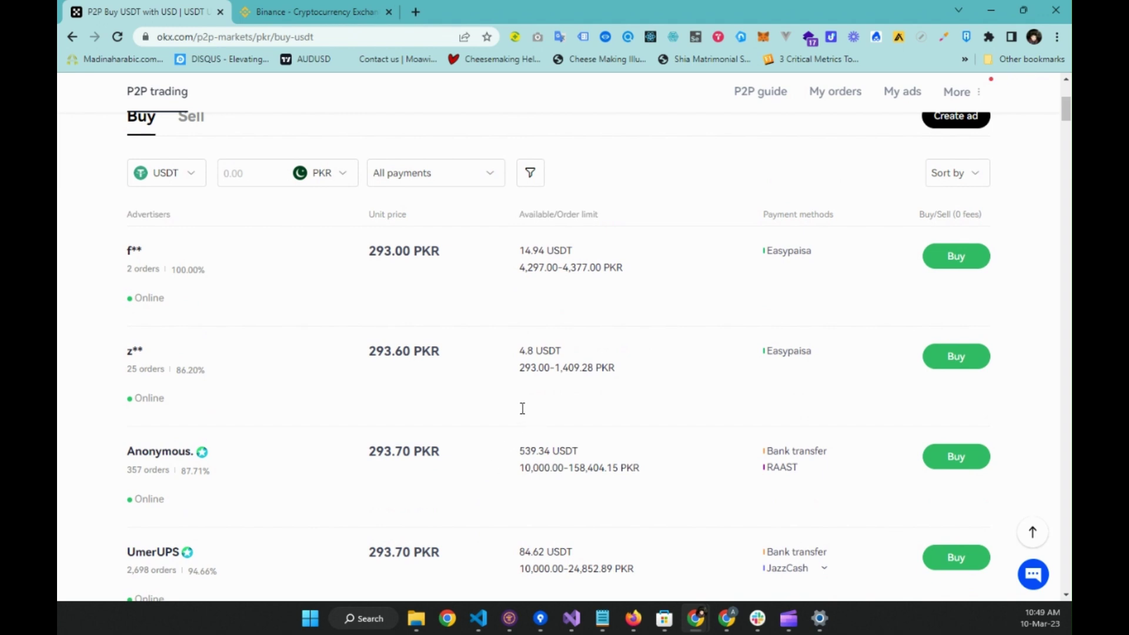
pyautogui.moveTo(522, 408); pyautogui.dragTo(632, 411)
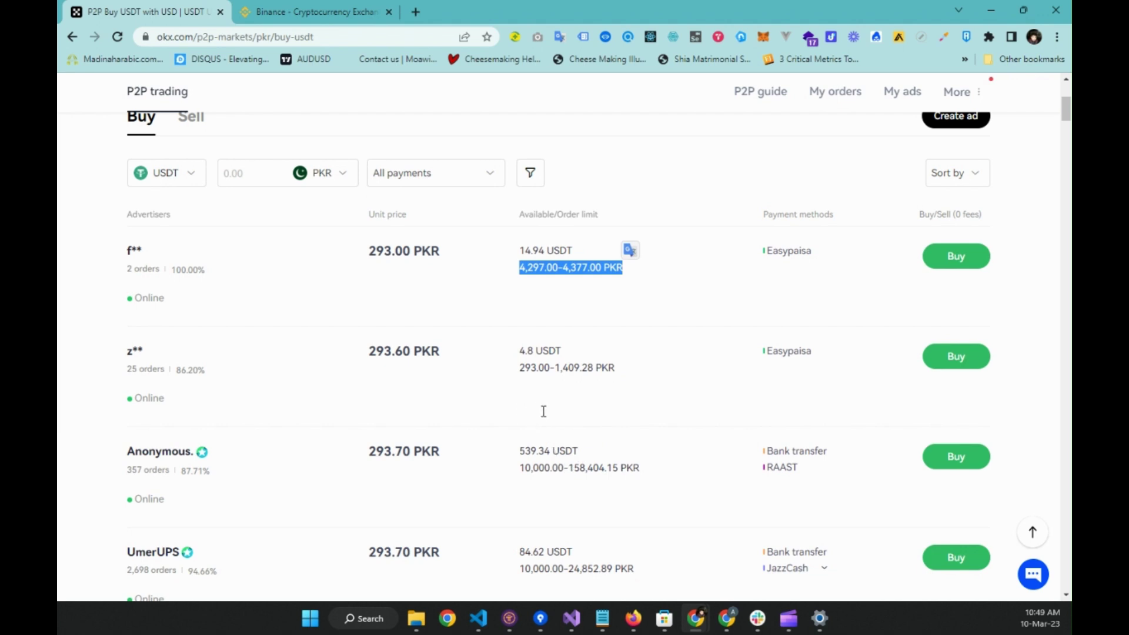
pyautogui.doubleClick(533, 366)
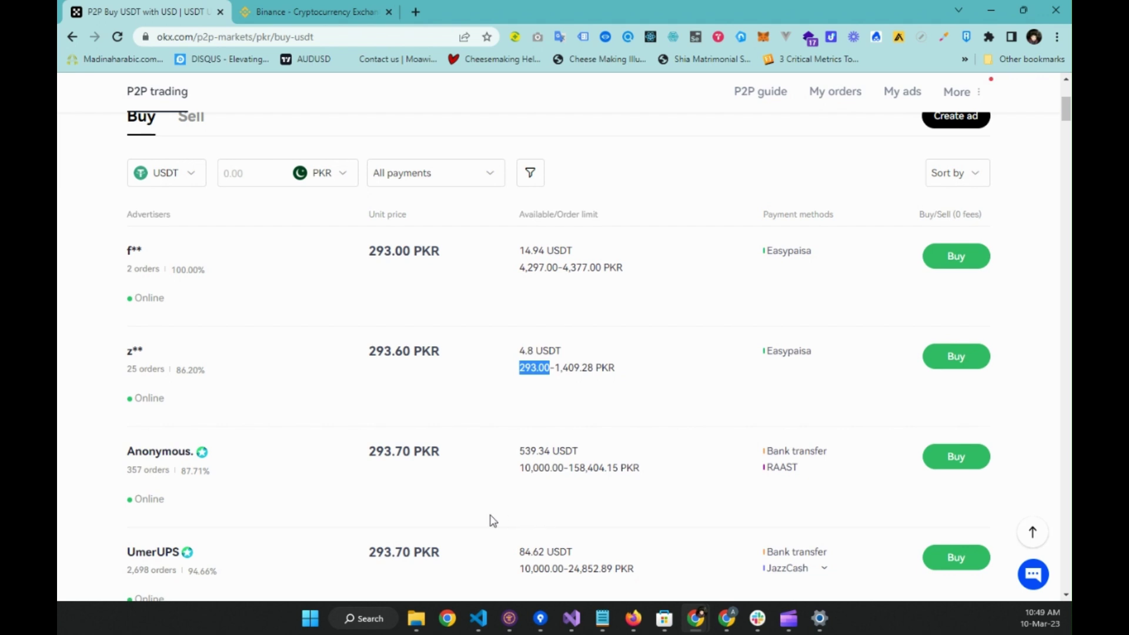
pyautogui.click(532, 489)
pyautogui.doubleClick(525, 350)
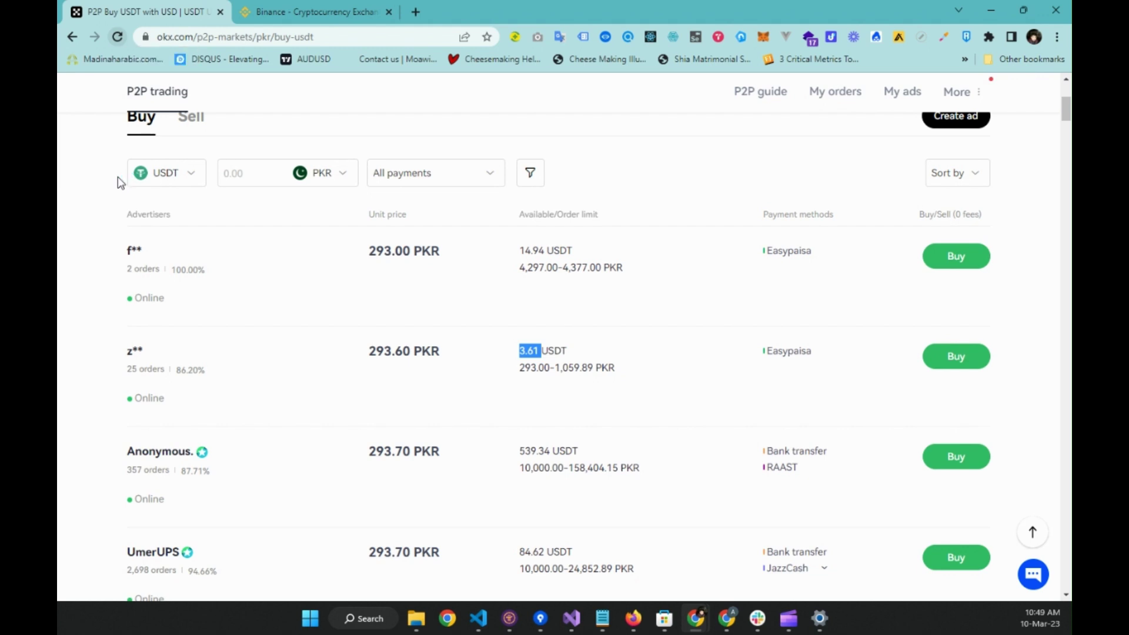
# - Reload the P2P page and look through the refreshed list of USDT offers in PKR
pyautogui.press('F5')
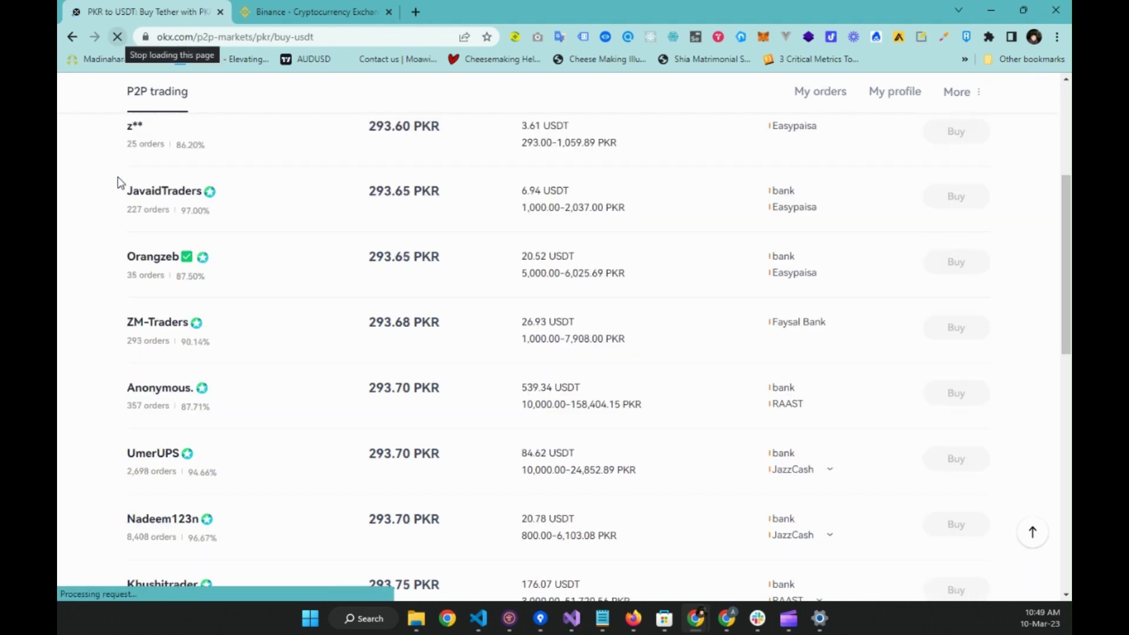
pyautogui.scroll(5, 438, 482)
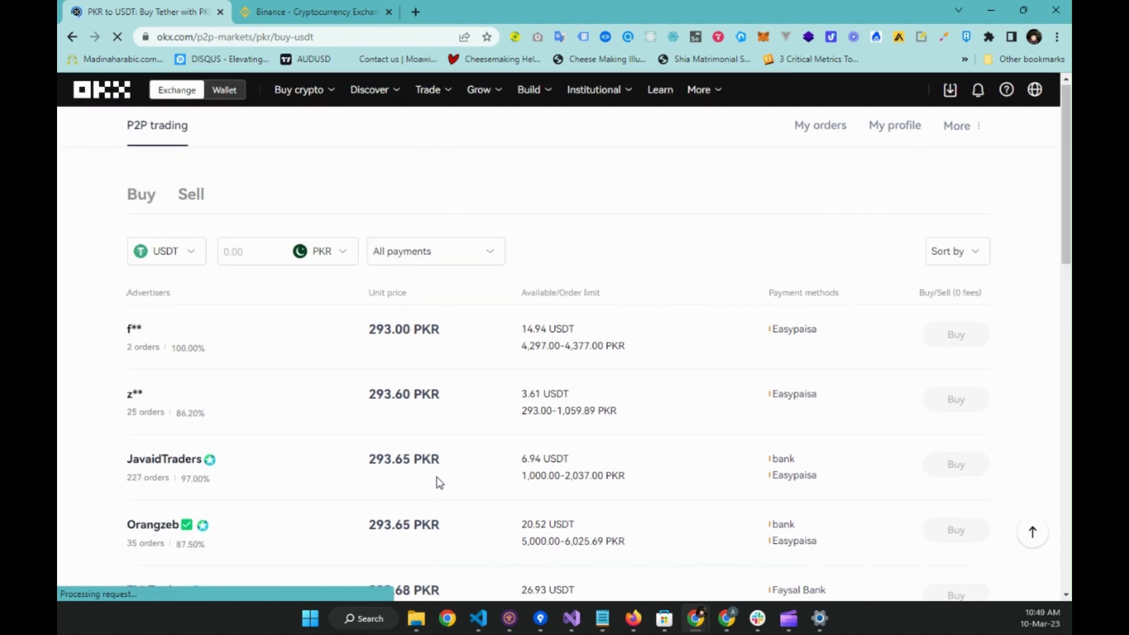
pyautogui.scroll(-1, 438, 482)
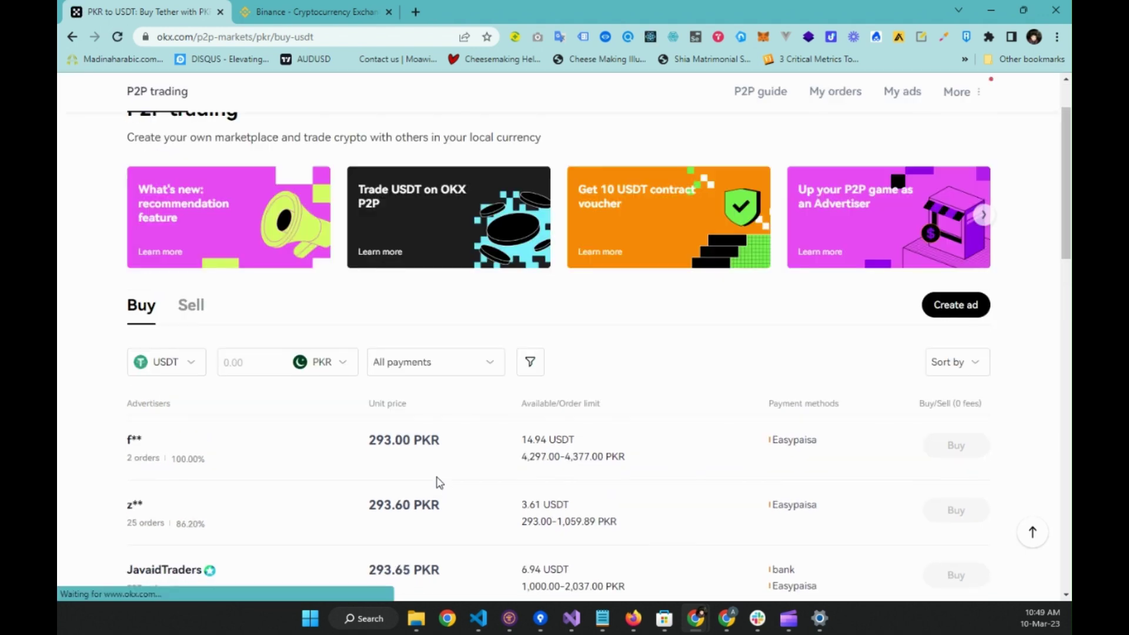
pyautogui.scroll(-3, 438, 482)
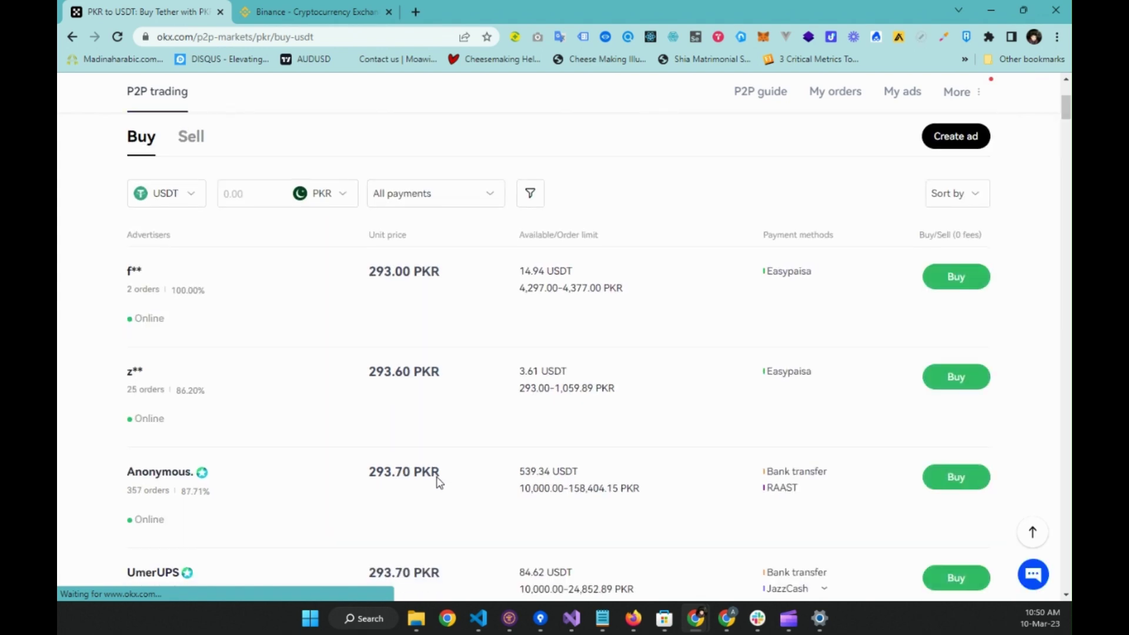
pyautogui.scroll(-2, 438, 482)
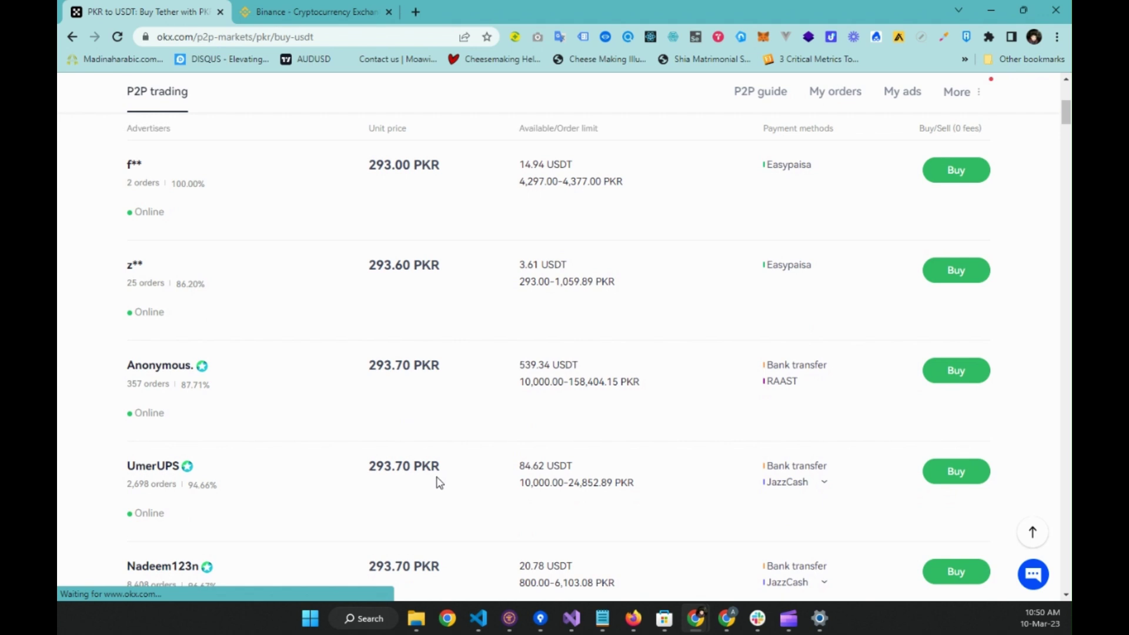
# - Compare the available USDT and order limits of the 293.70 PKR offers, focusing on the one with an 800 PKR minimum
pyautogui.scroll(-1, 438, 482)
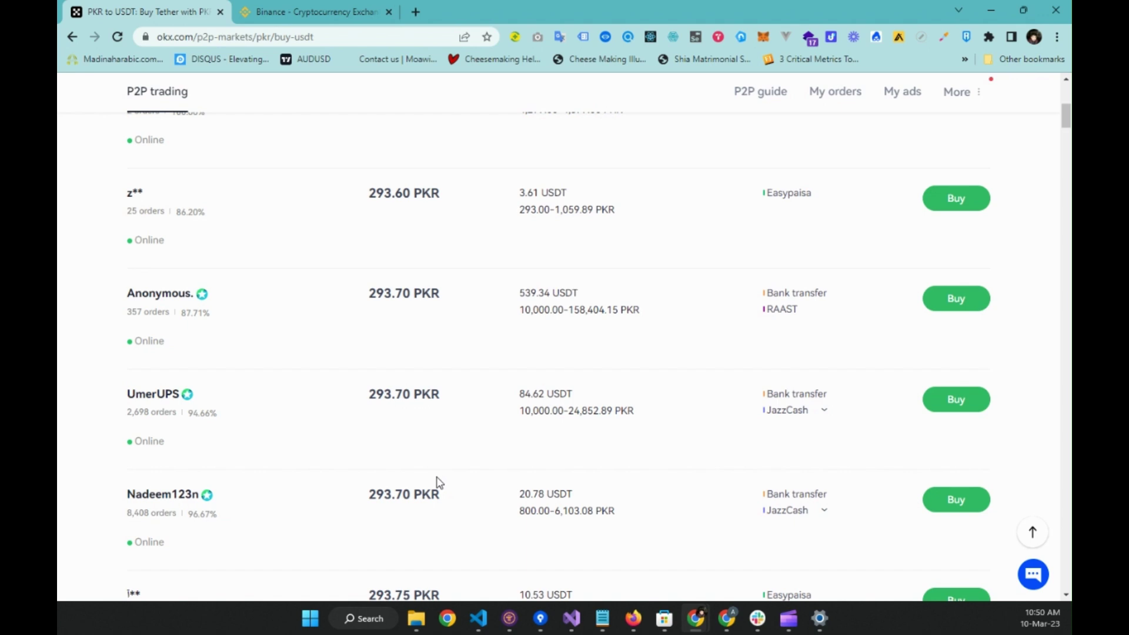
pyautogui.scroll(-1, 438, 482)
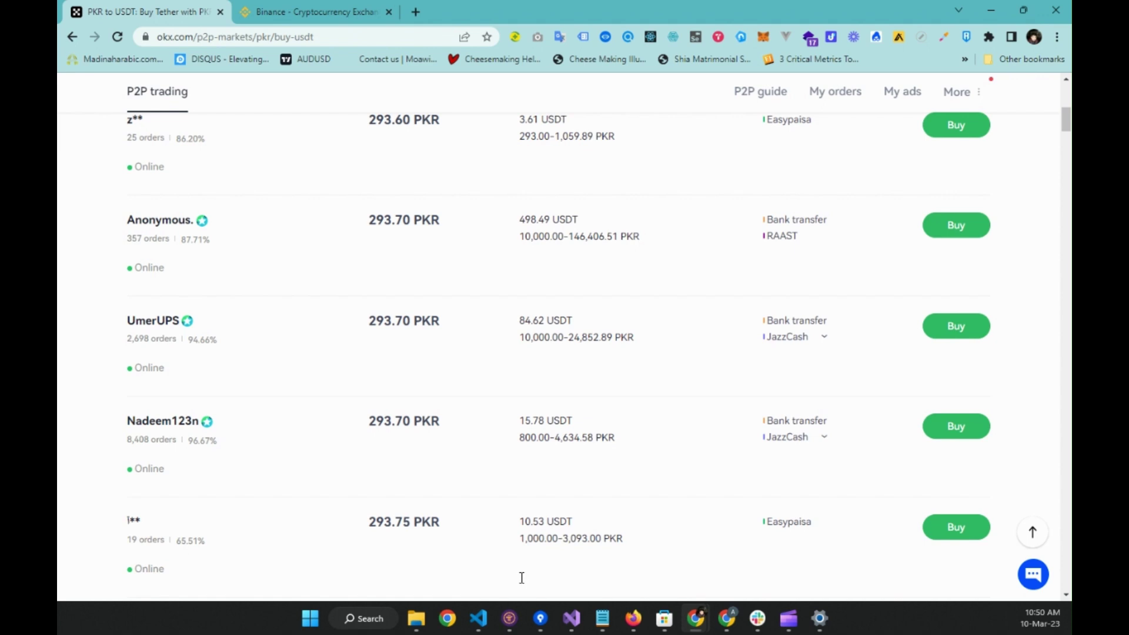
pyautogui.moveTo(519, 419); pyautogui.dragTo(550, 437)
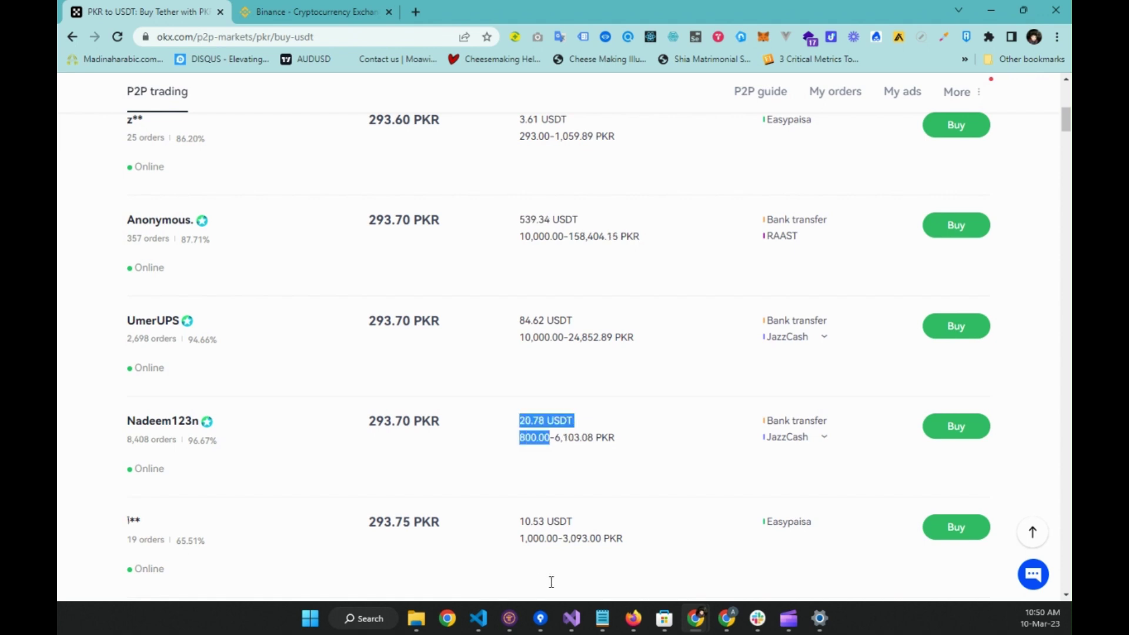
pyautogui.click(475, 584)
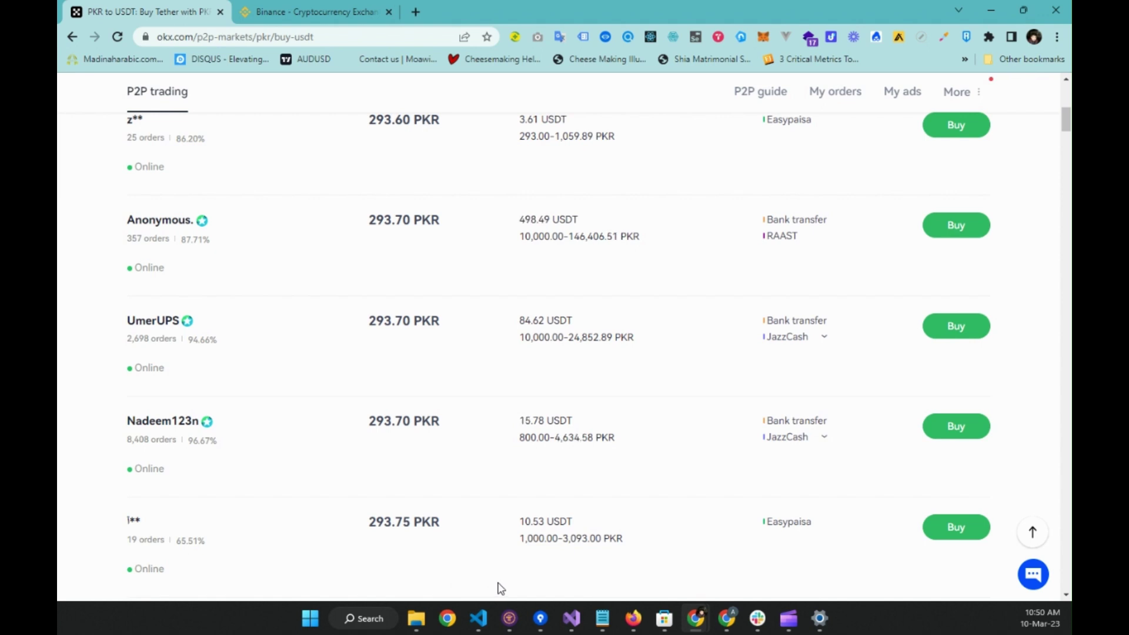
# - Place a bank transfer order for 8 USDT on the 293.70 PKR offer with the 800 PKR minimum
pyautogui.click(943, 565)
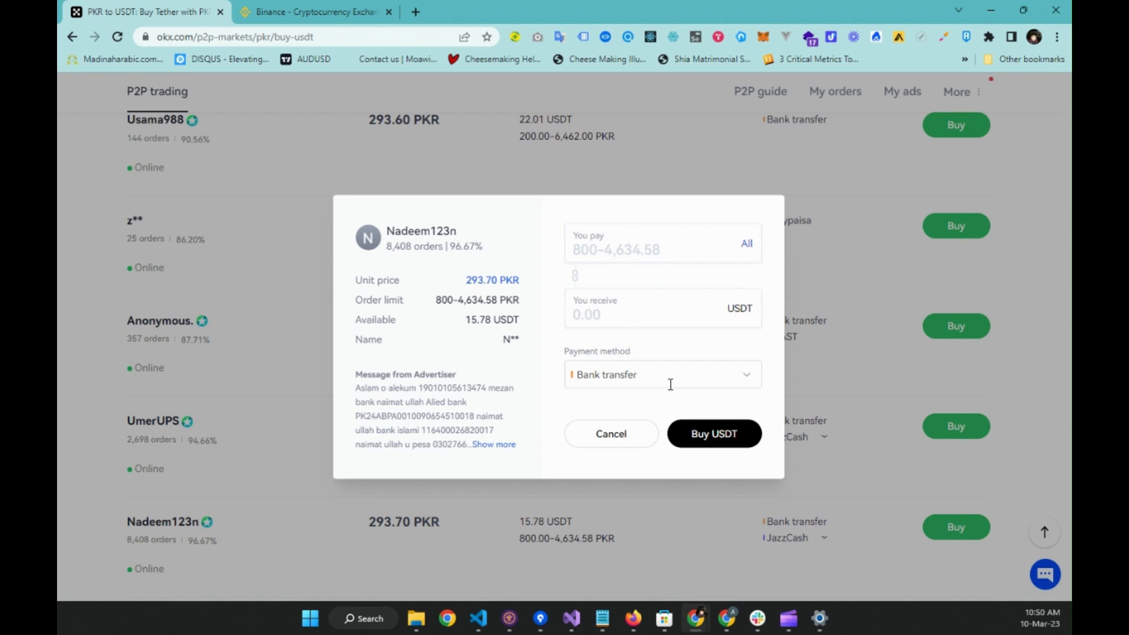
pyautogui.press('Tab')
pyautogui.write('8')
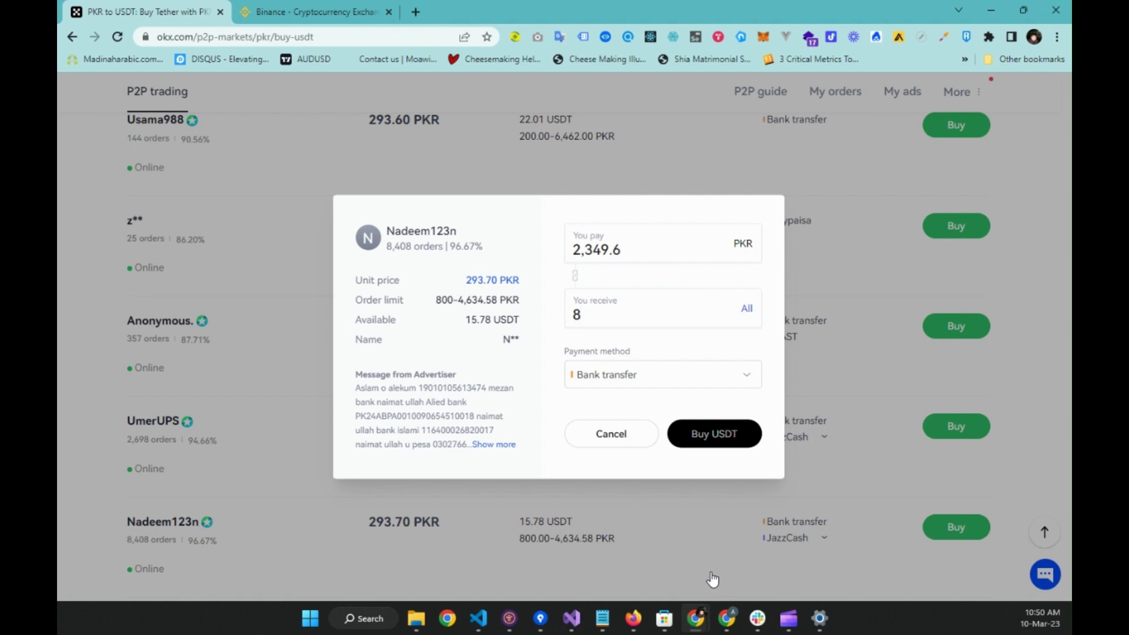
pyautogui.press('Return')
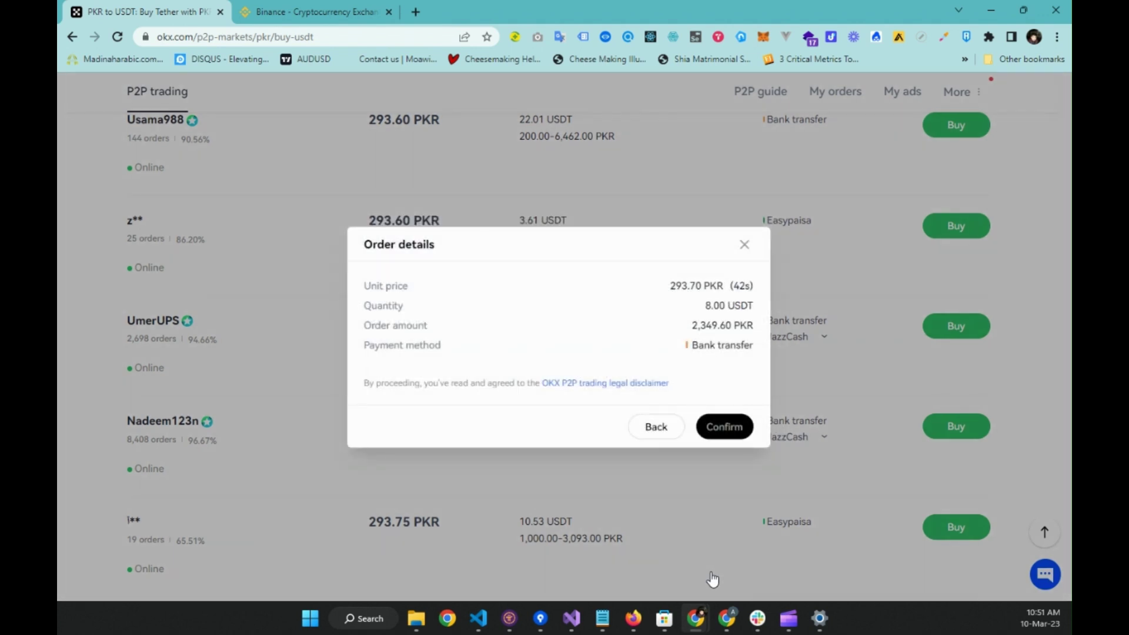
pyautogui.click(712, 579)
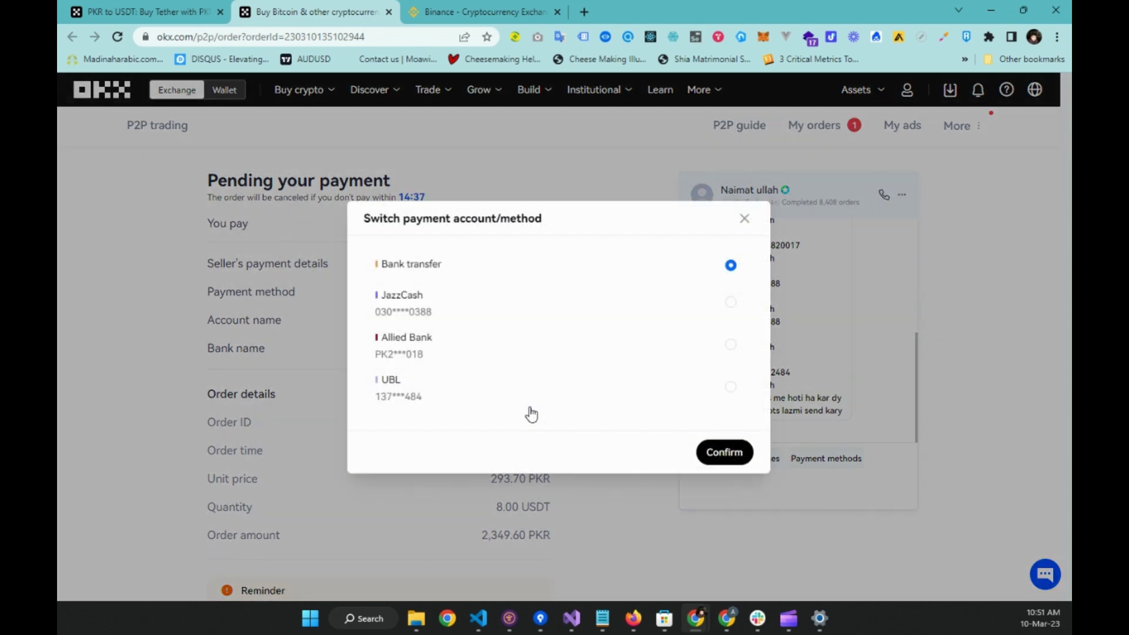
# - Switch the order's payment method to JazzCash and message the seller "Hi" and "Brother I am going to transfer 2350 Rs to your jazz cash"
pyautogui.press('Down')
pyautogui.press('Return')
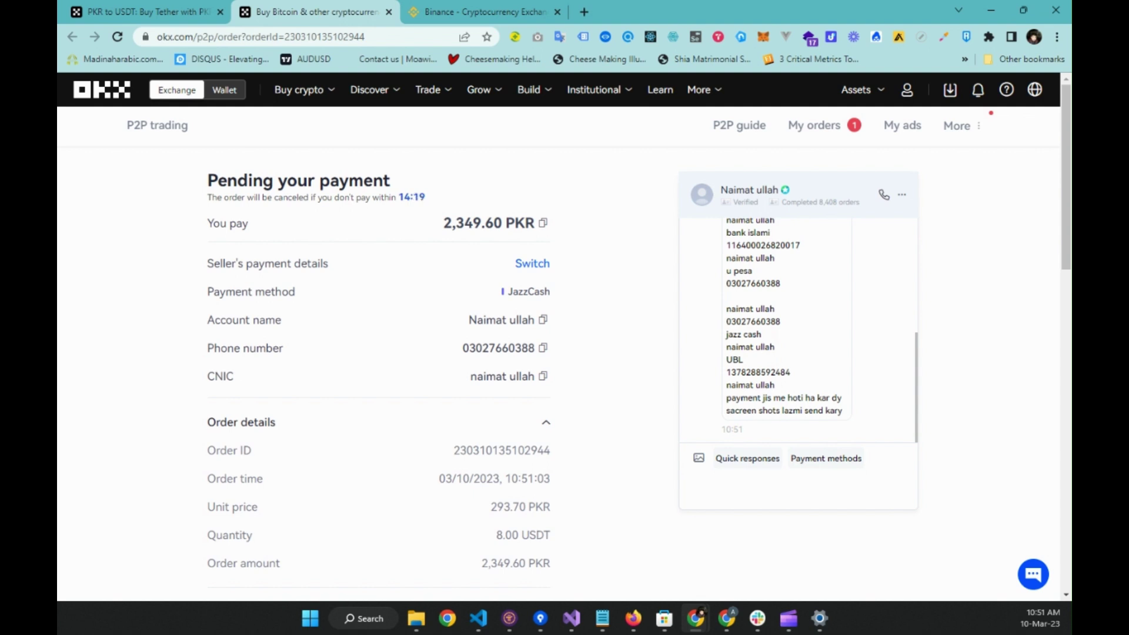
pyautogui.write('Hi')
pyautogui.press('Return')
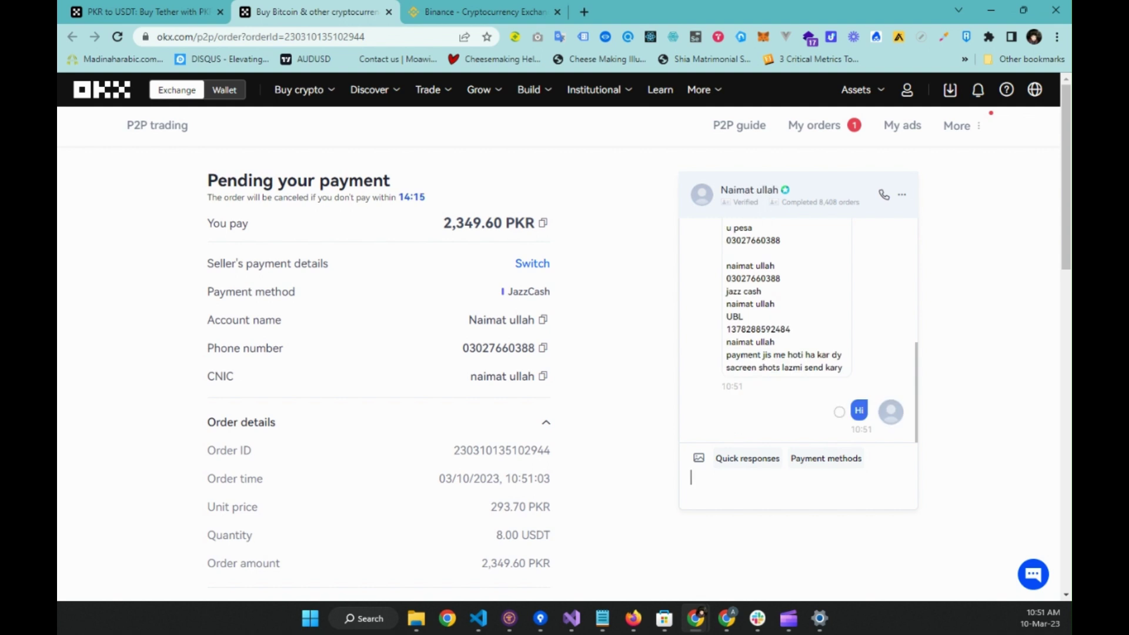
pyautogui.write('Brother I am going to transfer ')
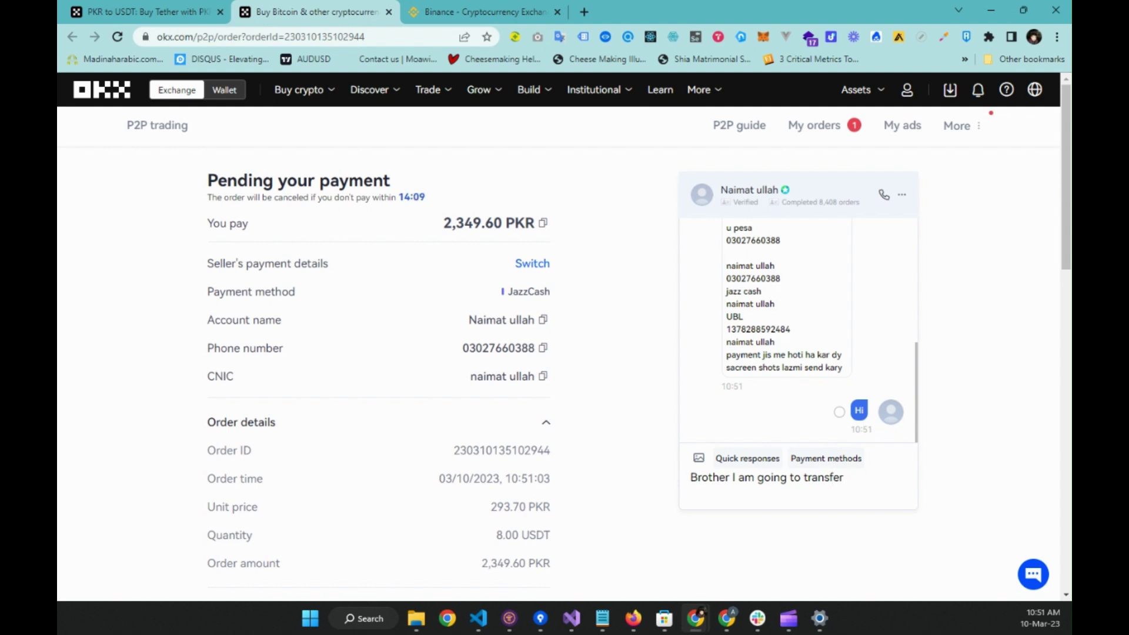
pyautogui.write('2350 Rs to your jazz cash')
pyautogui.press('Return')
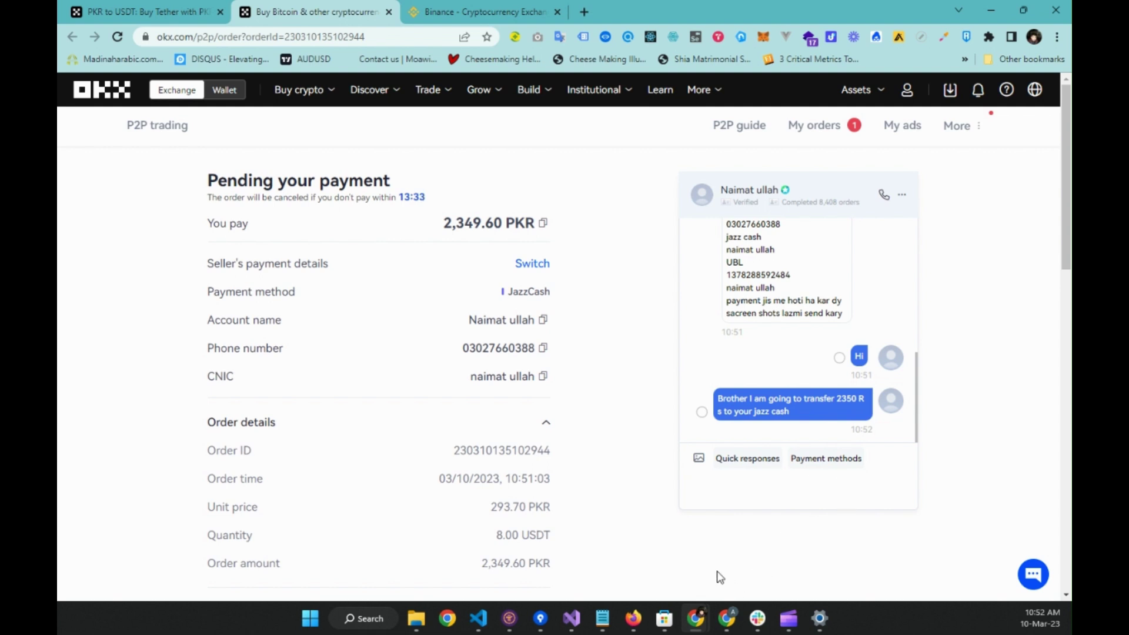
# - Review the pending order's details, the payment reminder and the options for confirming or cancelling
pyautogui.moveTo(814, 125)
pyautogui.scroll(-6, 635, 591)
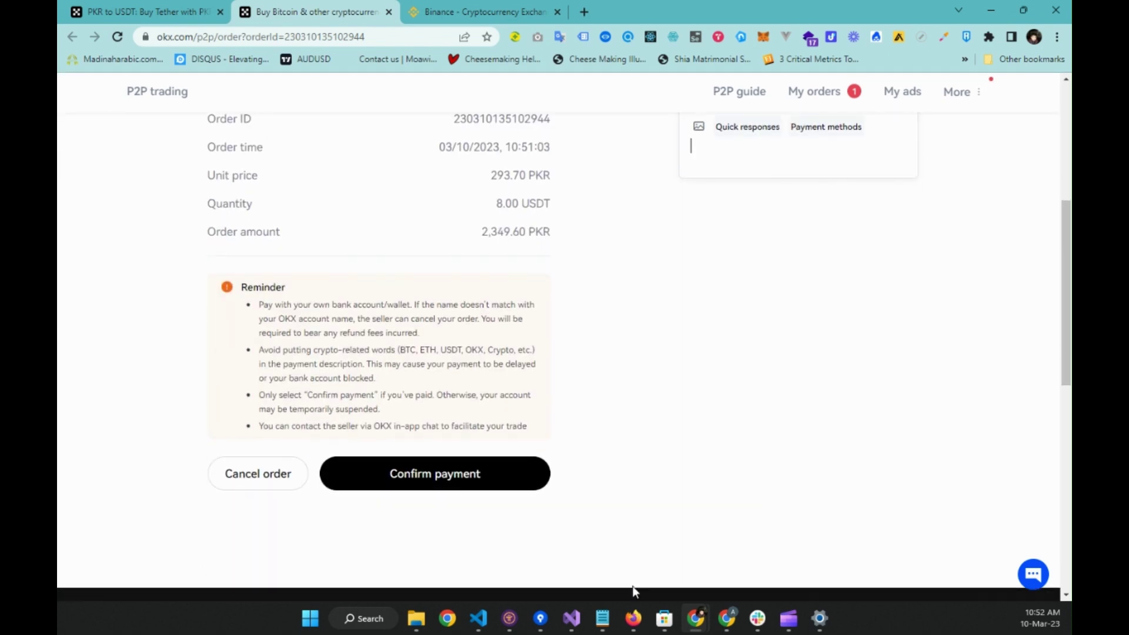
pyautogui.scroll(3, 635, 590)
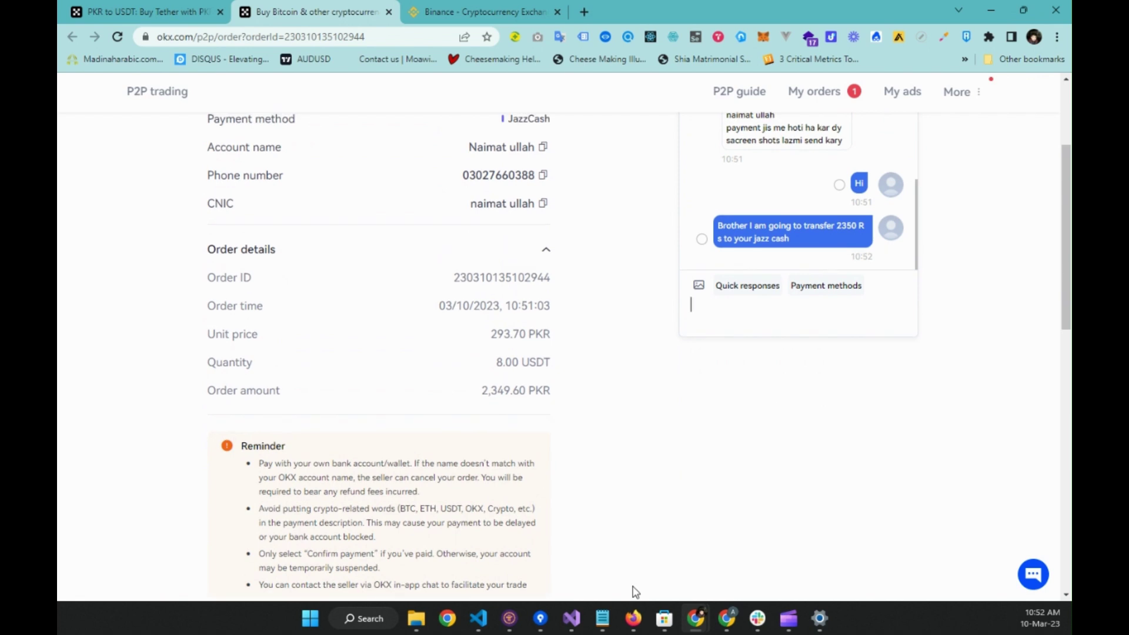
pyautogui.scroll(3, 634, 591)
pyautogui.scroll(-6, 573, 534)
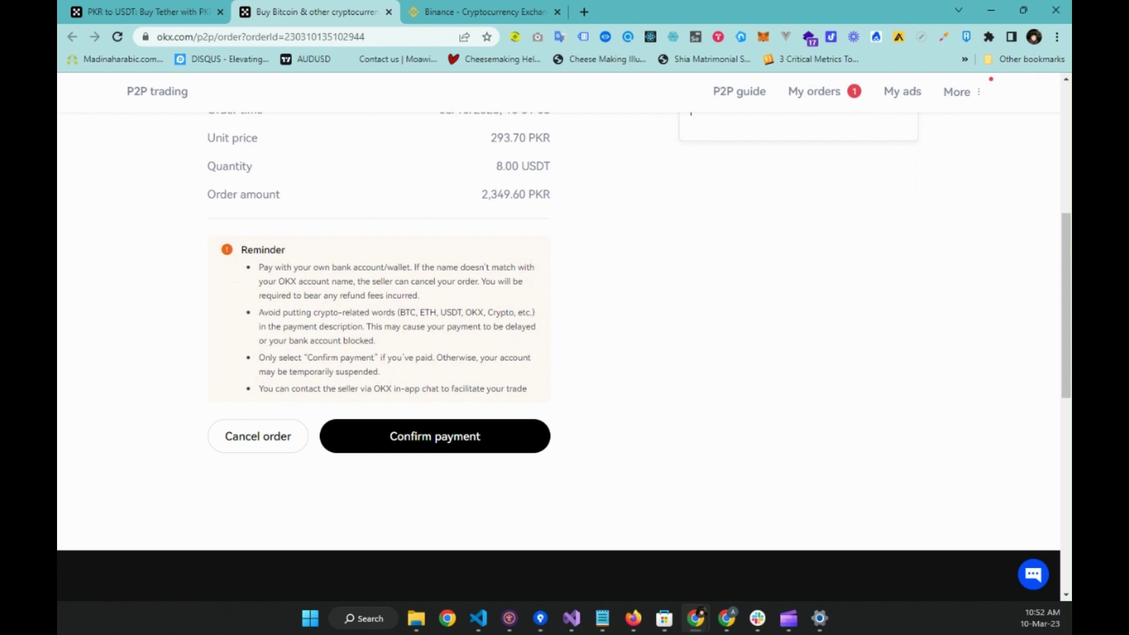
pyautogui.press('super+d')
pyautogui.press('super+d')
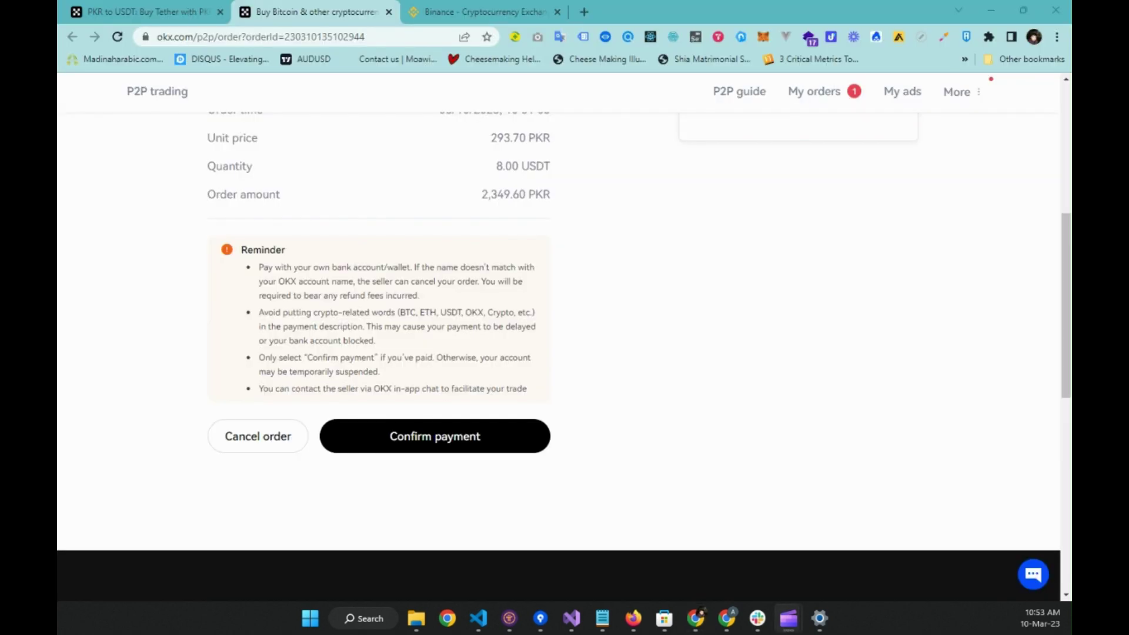
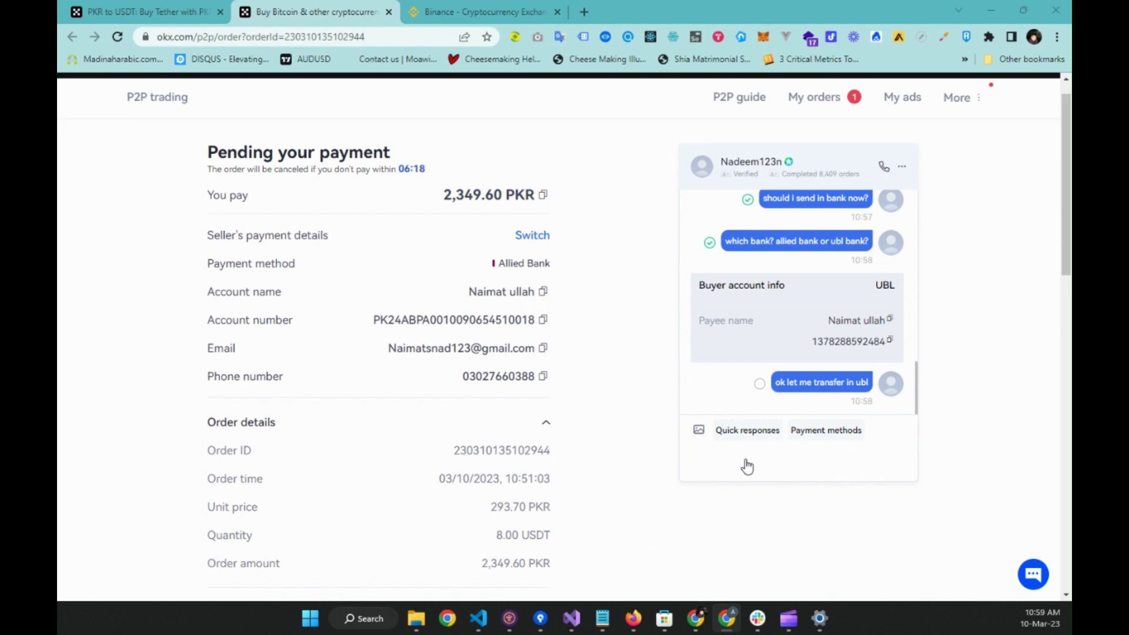
# - Switch the seller's payment account to UBL and copy its account number for the transfer
pyautogui.click(547, 378)
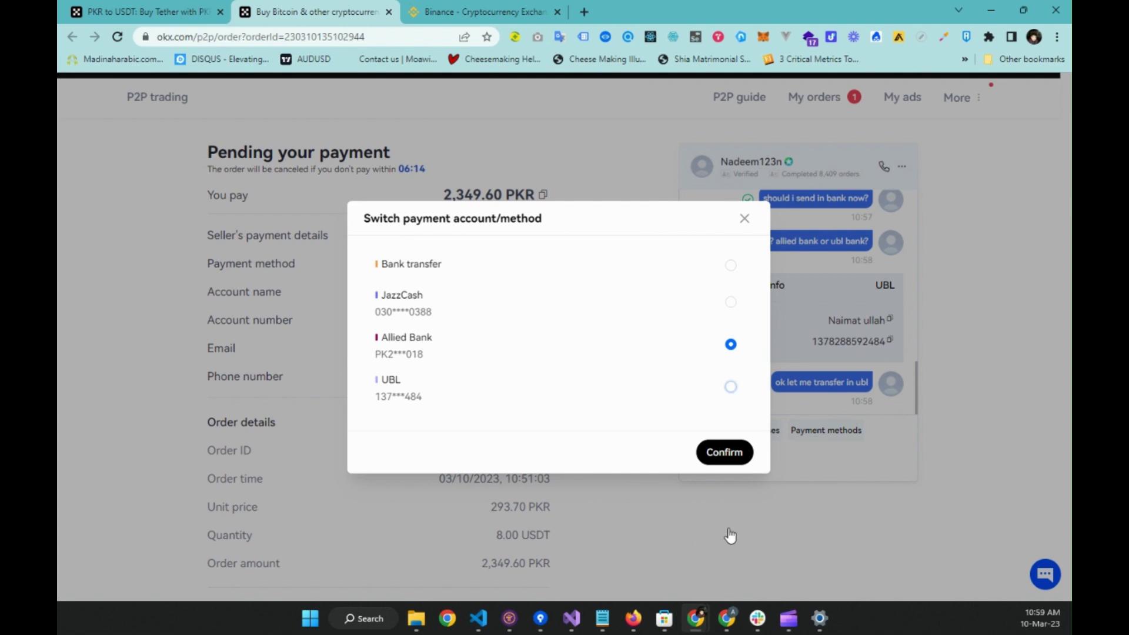
pyautogui.press('Down')
pyautogui.press('Return')
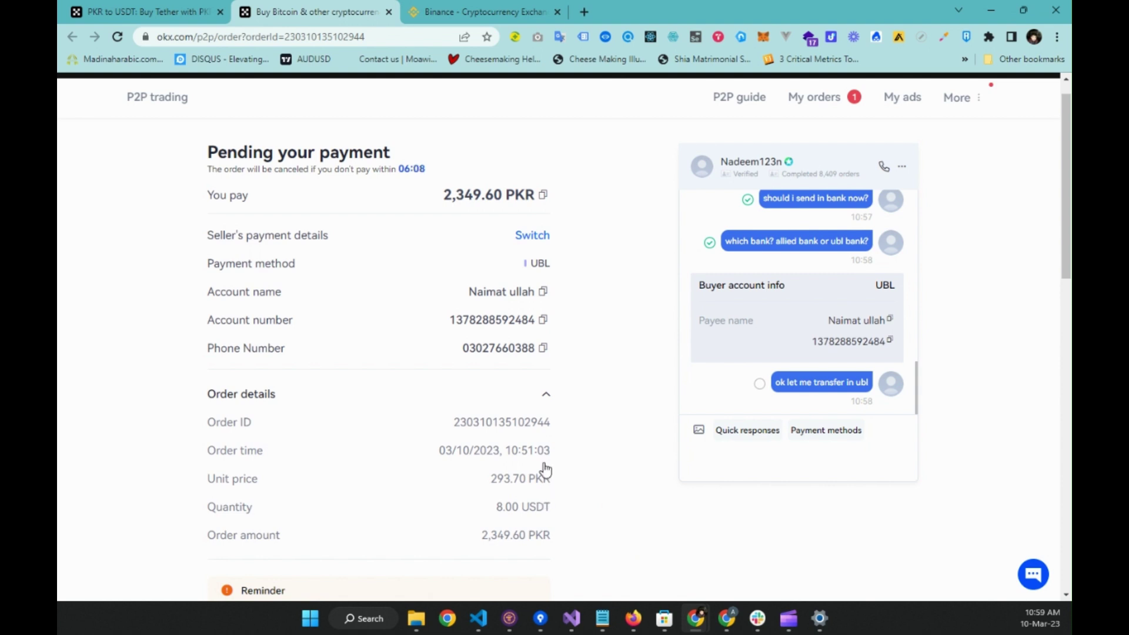
pyautogui.hotkey('ctrl', 'c')
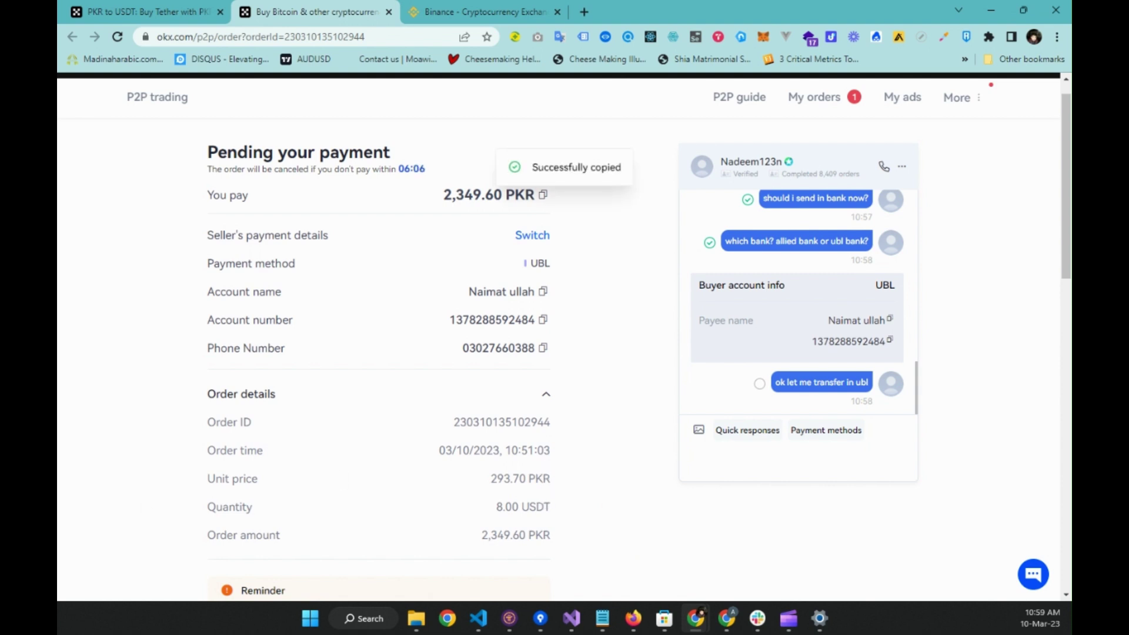
pyautogui.hotkey('alt', 'Tab')
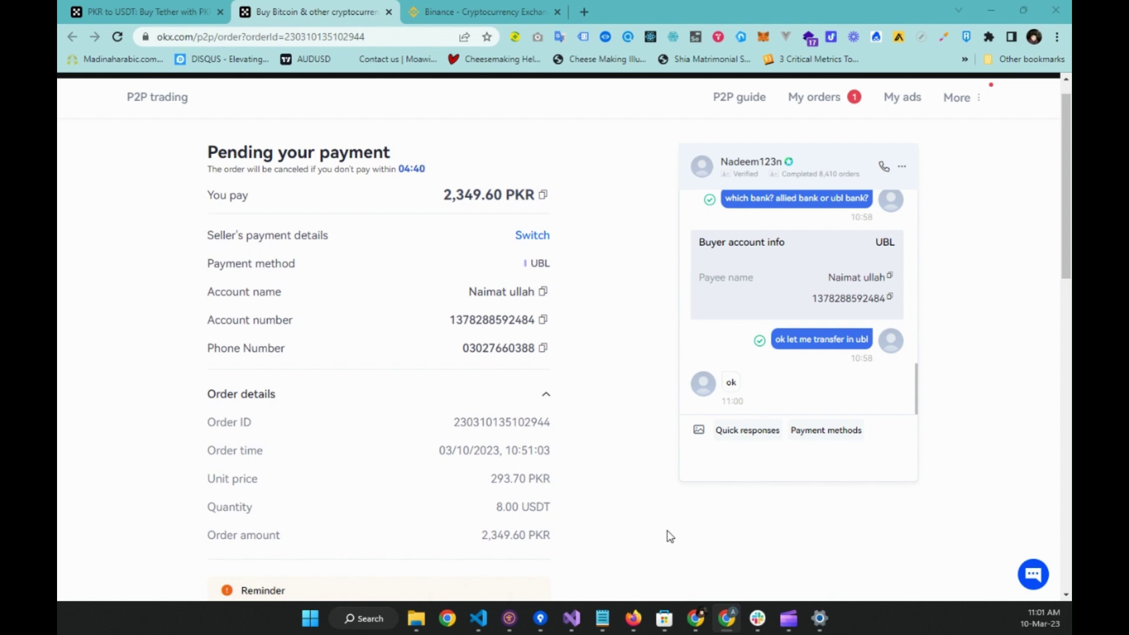
# - Confirm the order's payment, declaring that the payment to the seller has been successfully completed
pyautogui.scroll(-5, 669, 537)
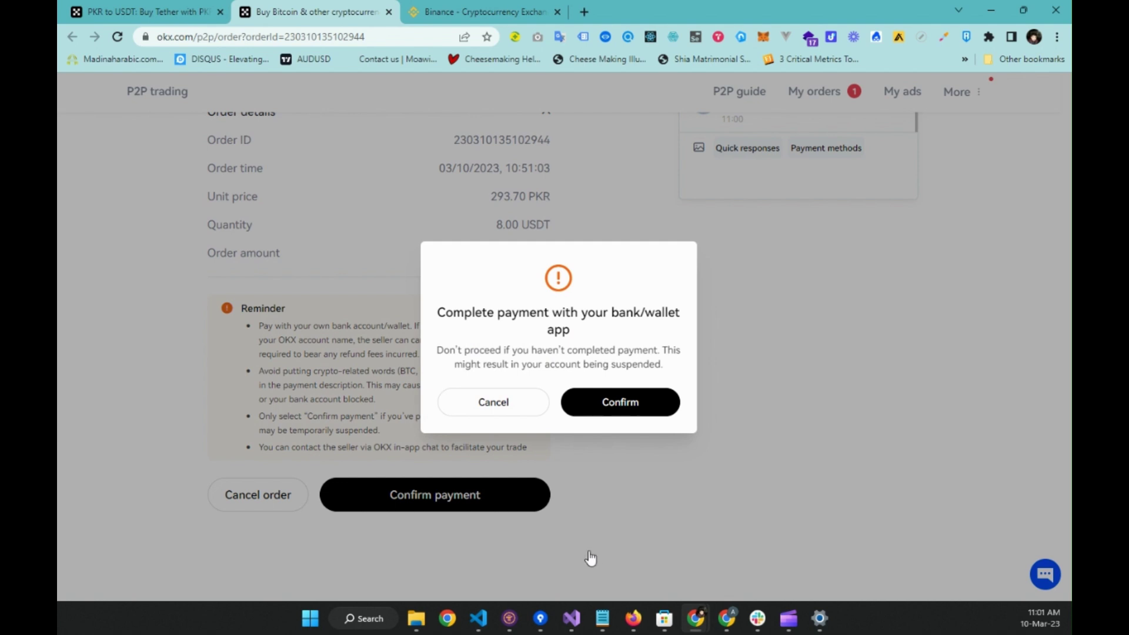
pyautogui.press('Return')
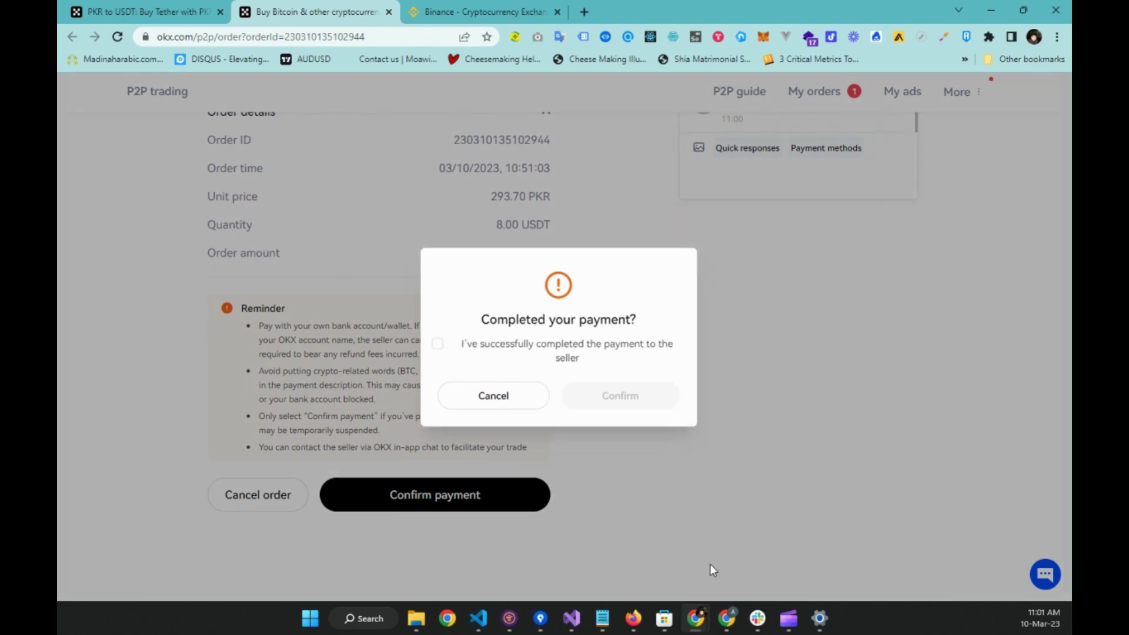
pyautogui.press('space')
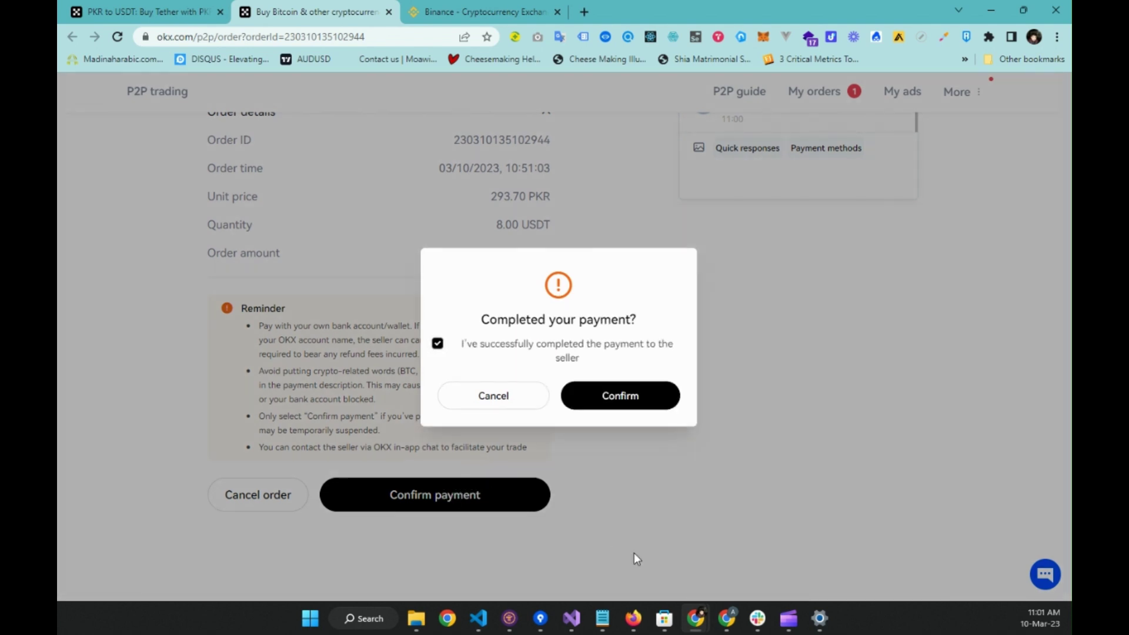
pyautogui.press('Return')
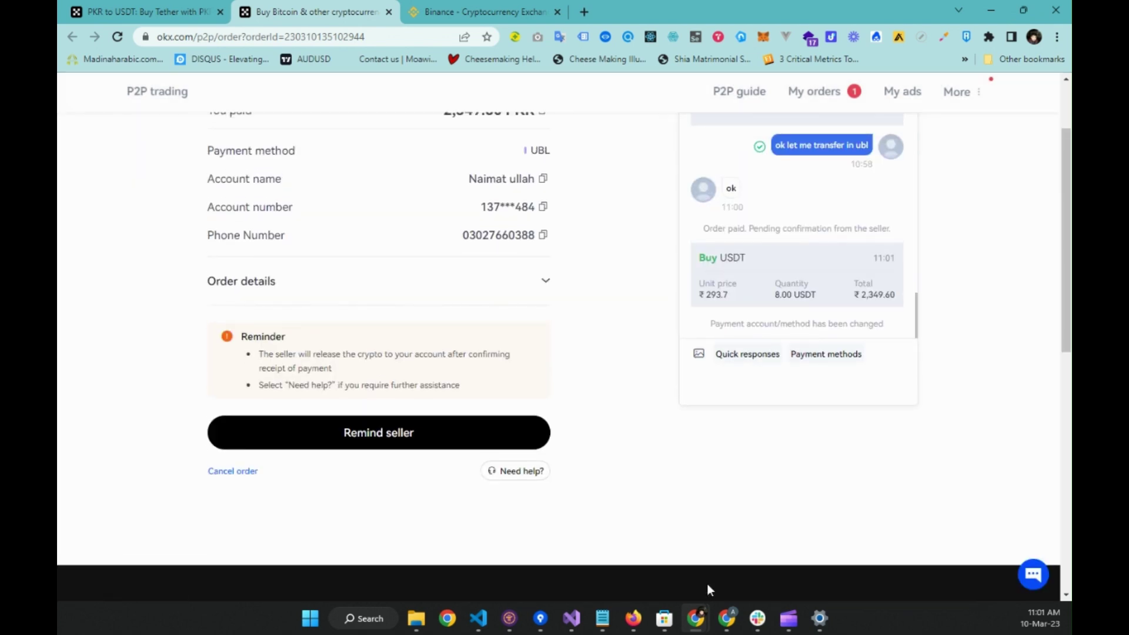
# - Send the seller the chat message "Brother payment completed in your ubl account please check"
pyautogui.scroll(2, 706, 583)
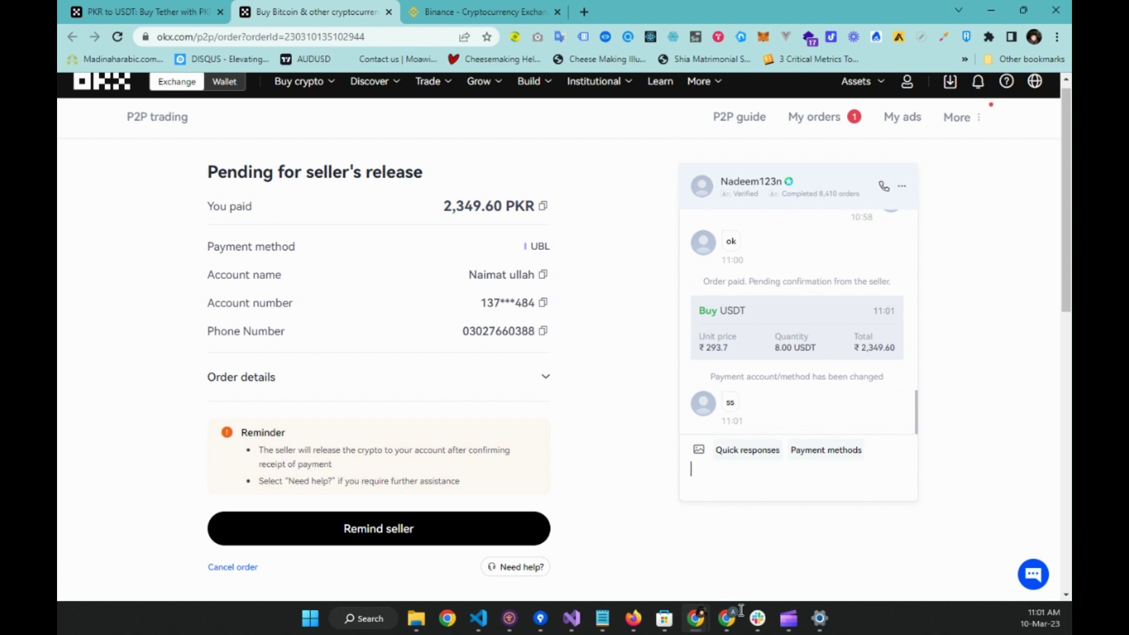
pyautogui.write('Brother payment completed')
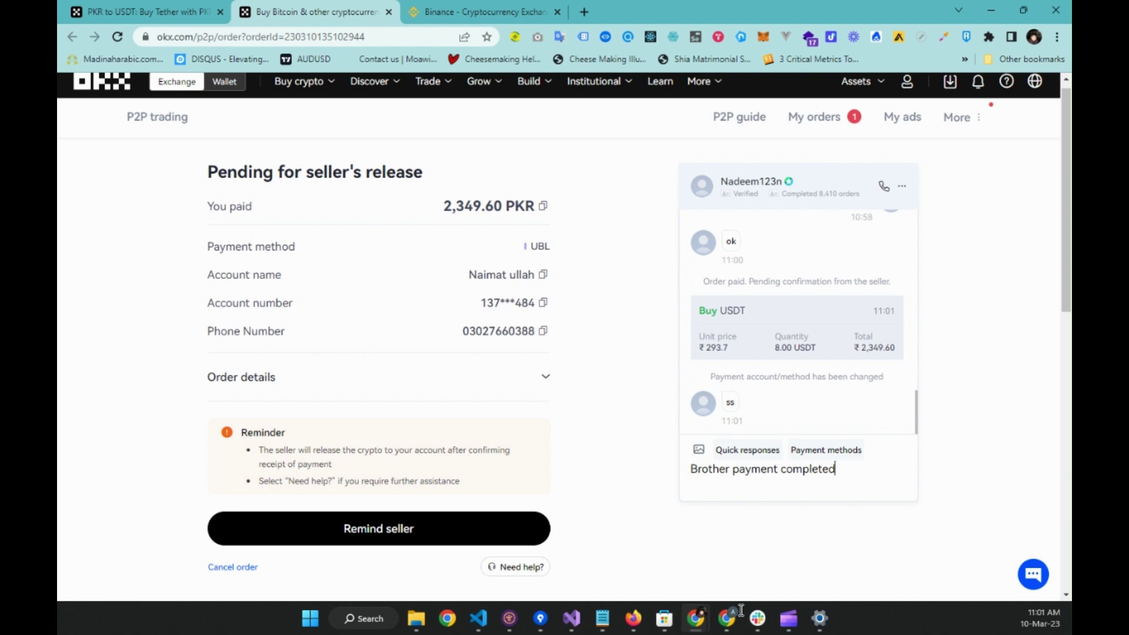
pyautogui.write(' in your ubl account')
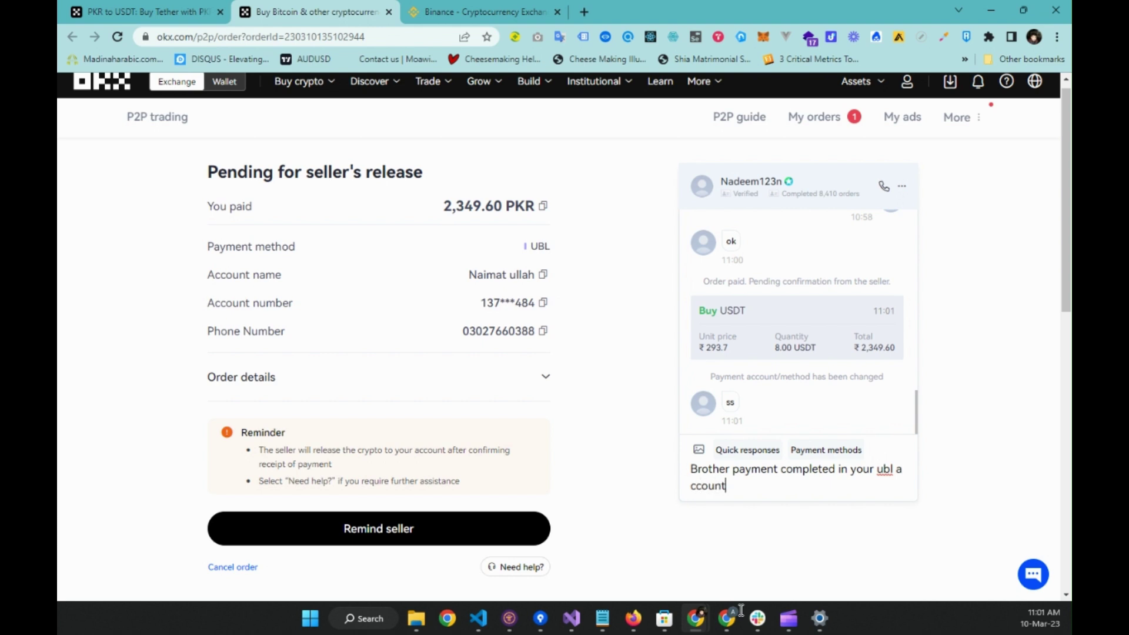
pyautogui.write(' please check')
pyautogui.press('Return')
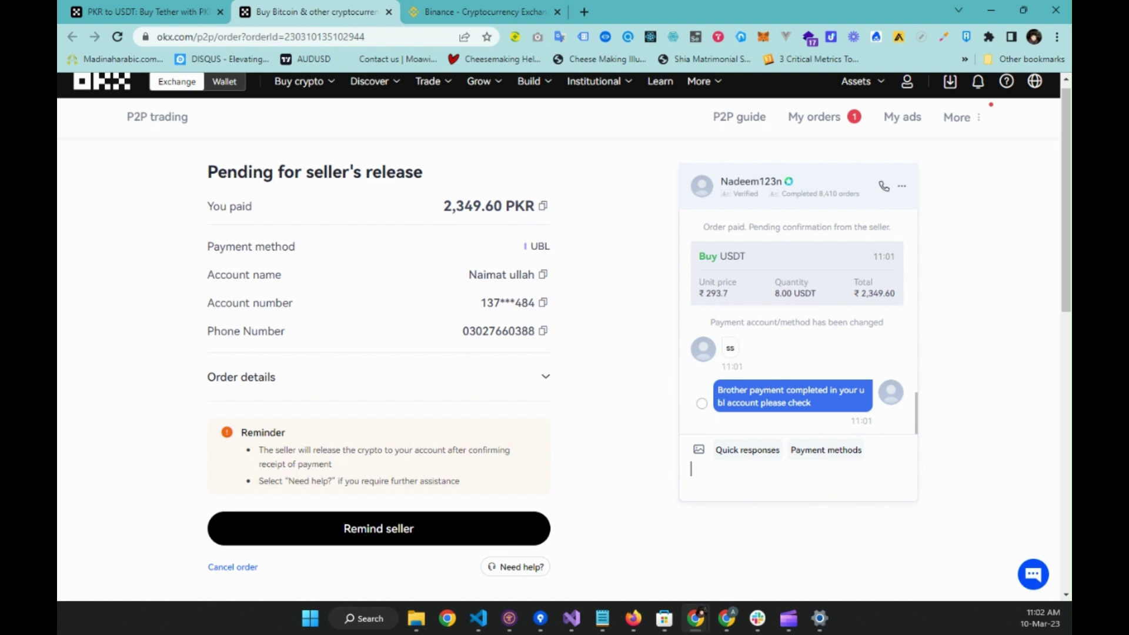
# - Submit a Positive rating for the fulfilled order with the comment "HE is a good seller"
pyautogui.press('super+s')
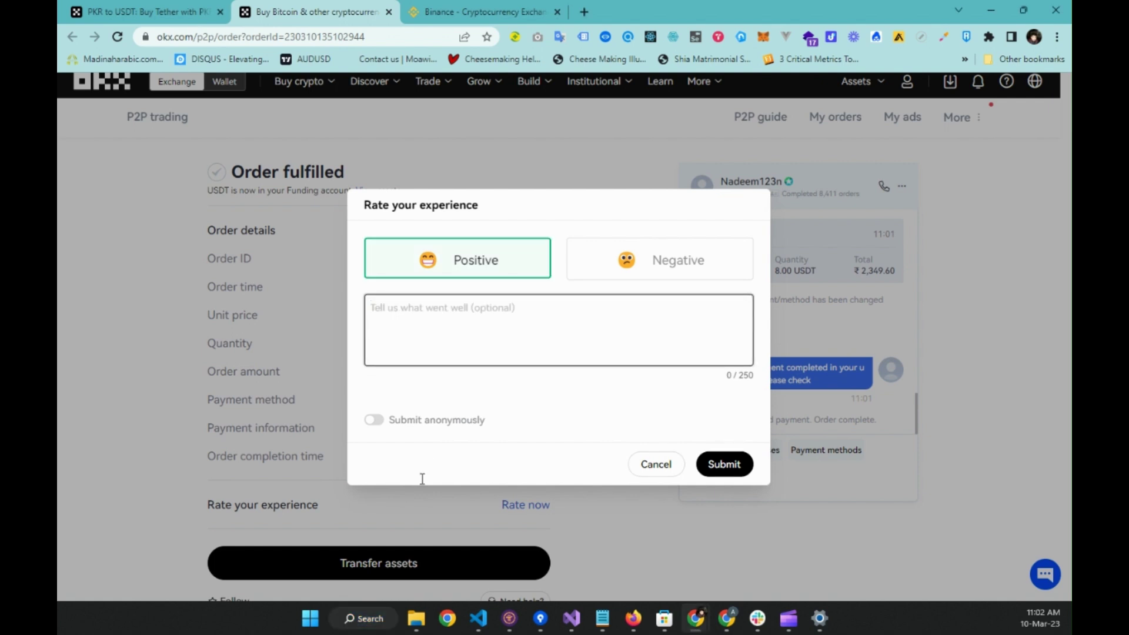
pyautogui.write('HE is a goo')
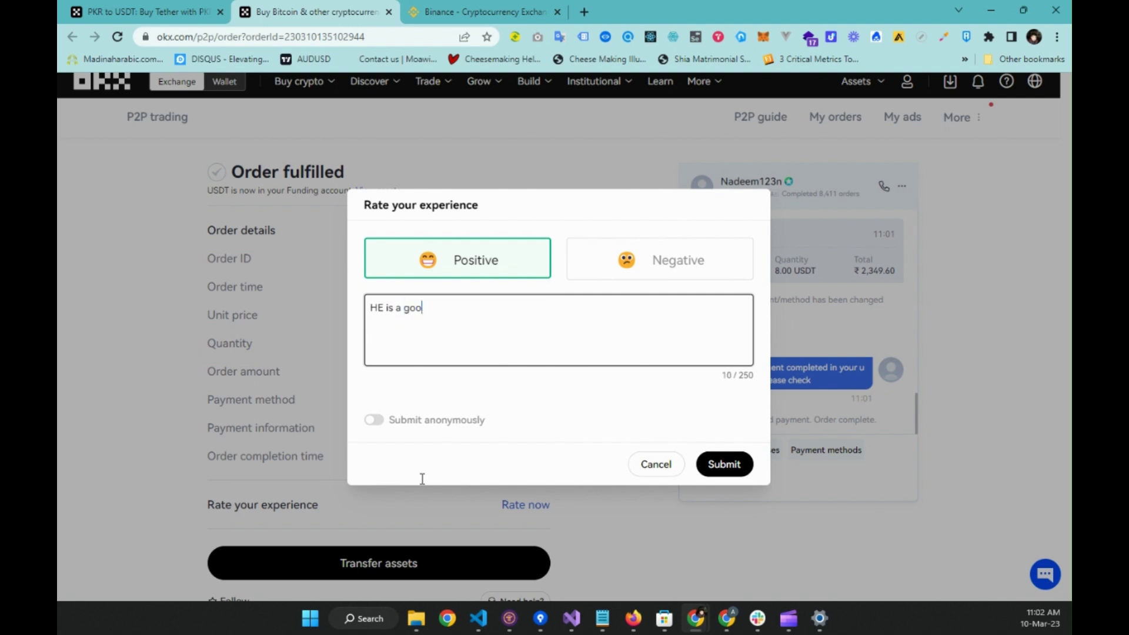
pyautogui.write('d seller')
pyautogui.click(723, 464)
pyautogui.scroll(1, 612, 337)
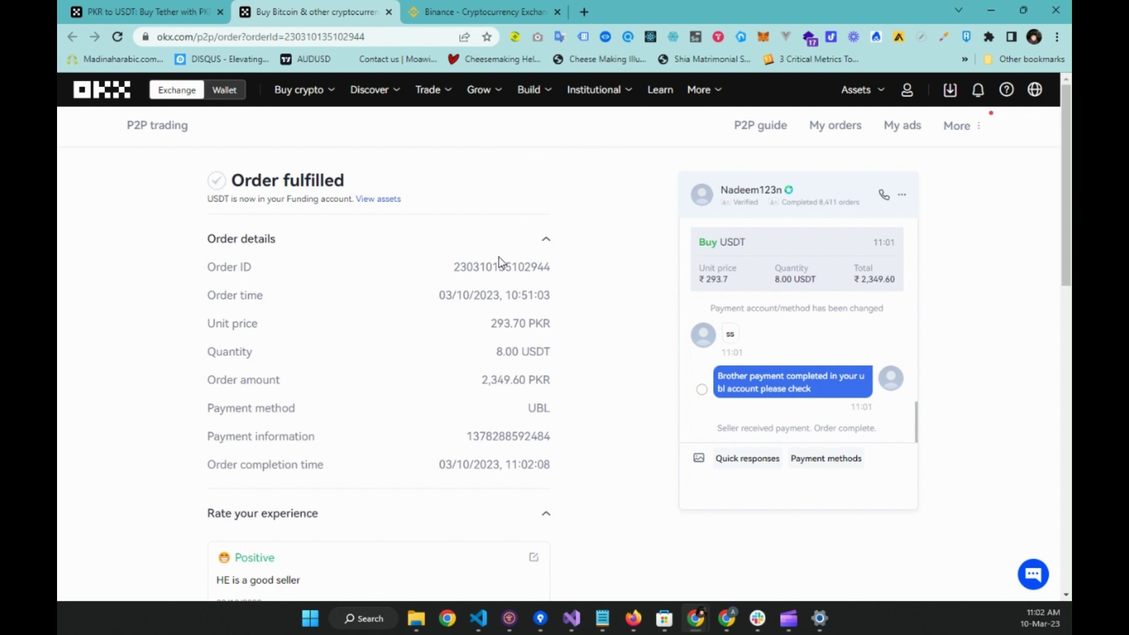
# - Open the assets overview and check the USDT balance of the Funding account and the recent transactions
pyautogui.moveTo(479, 89)
pyautogui.moveTo(862, 89)
pyautogui.click(838, 286)
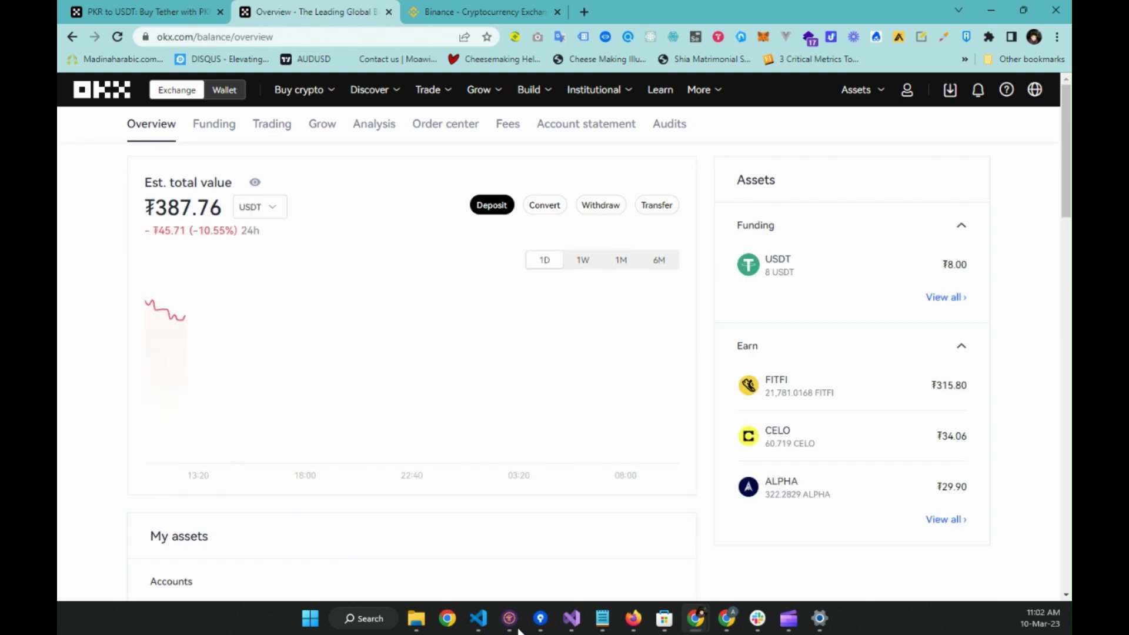
pyautogui.scroll(-2, 534, 567)
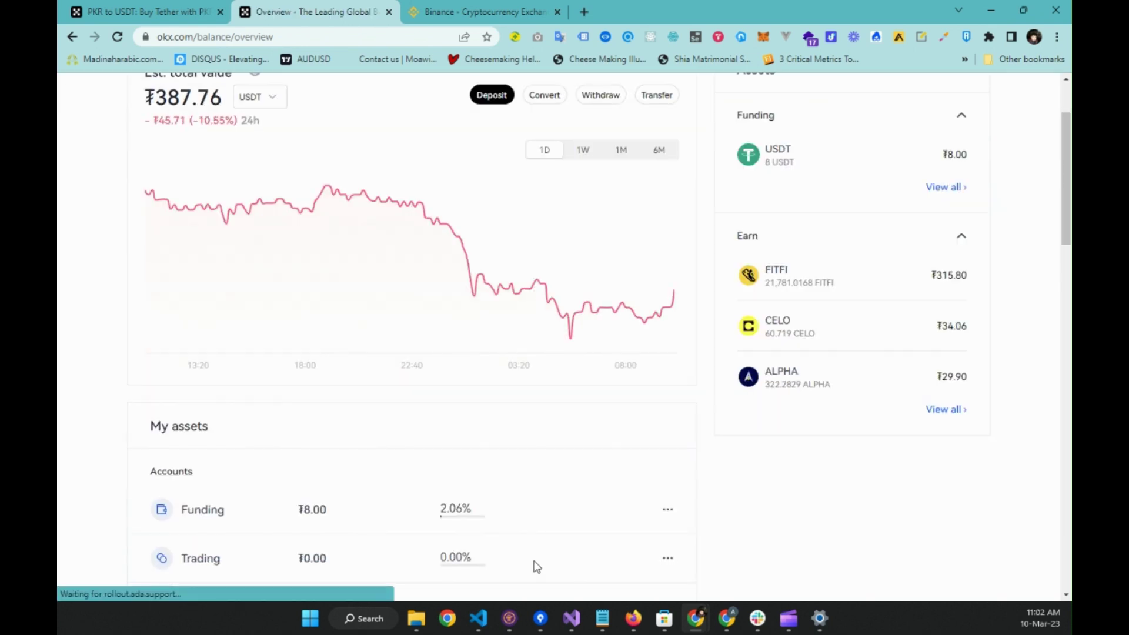
pyautogui.scroll(-2, 535, 566)
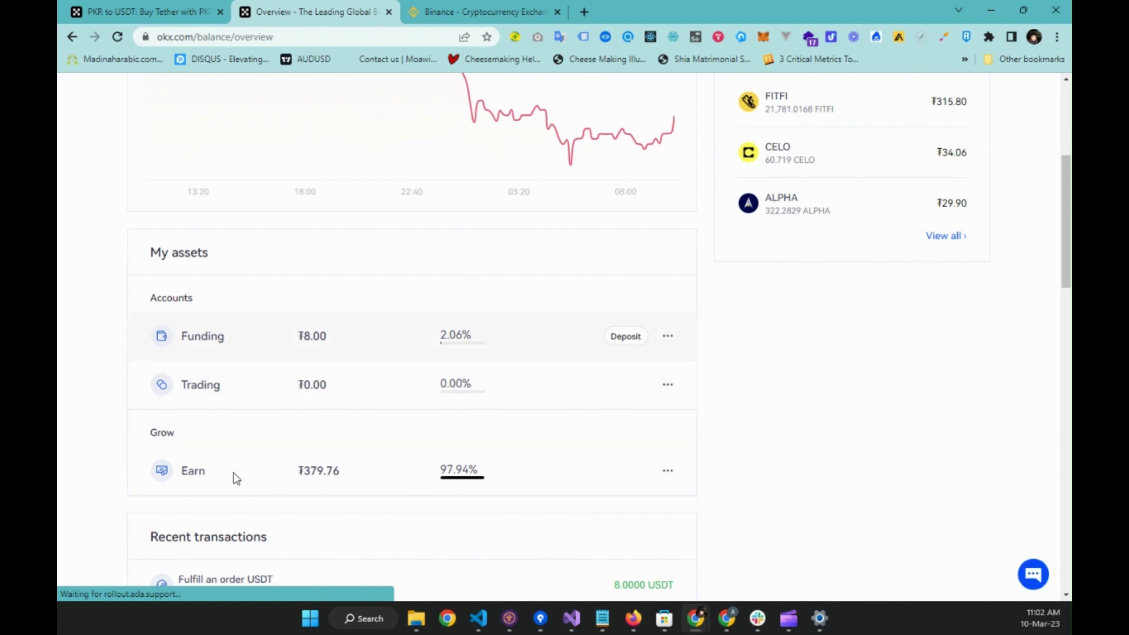
pyautogui.moveTo(234, 473); pyautogui.dragTo(182, 479)
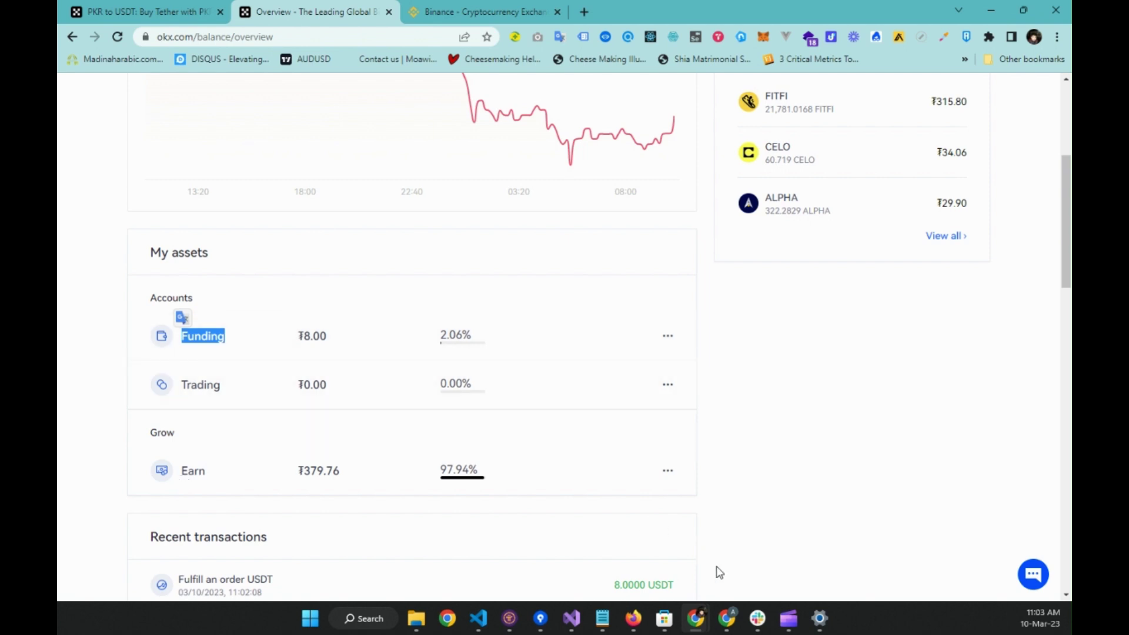
pyautogui.scroll(5, 715, 572)
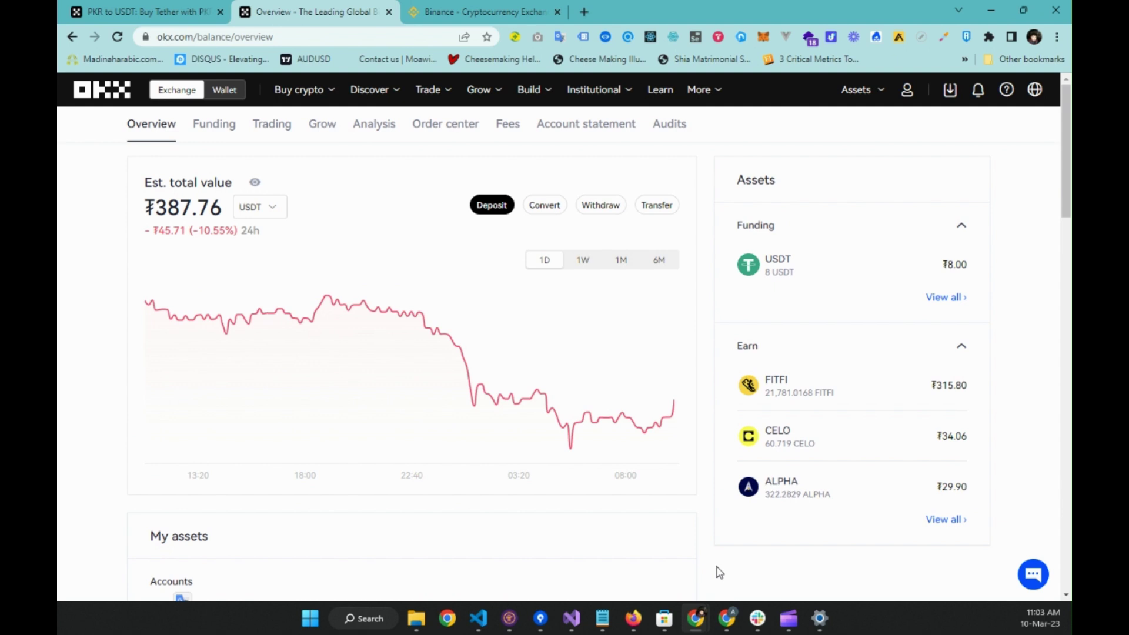